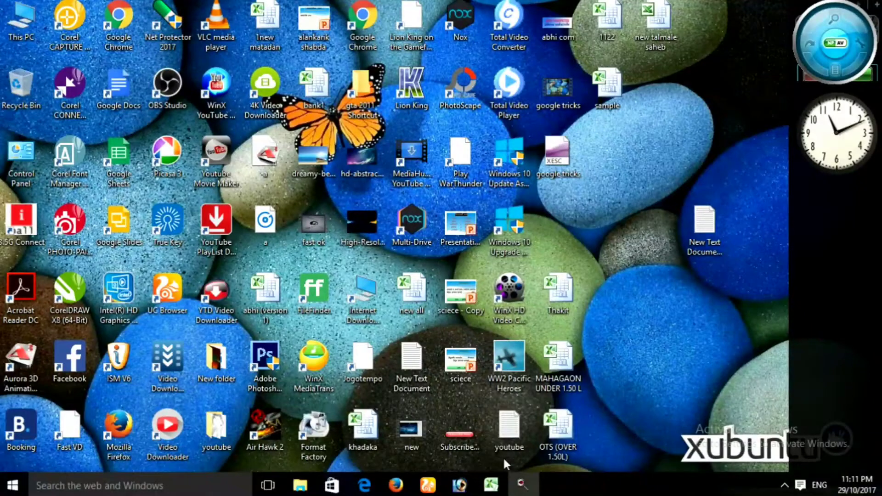
Restore the Excel workbook window showing the SAMPLE names, amounts and ages table.
click(490, 486)
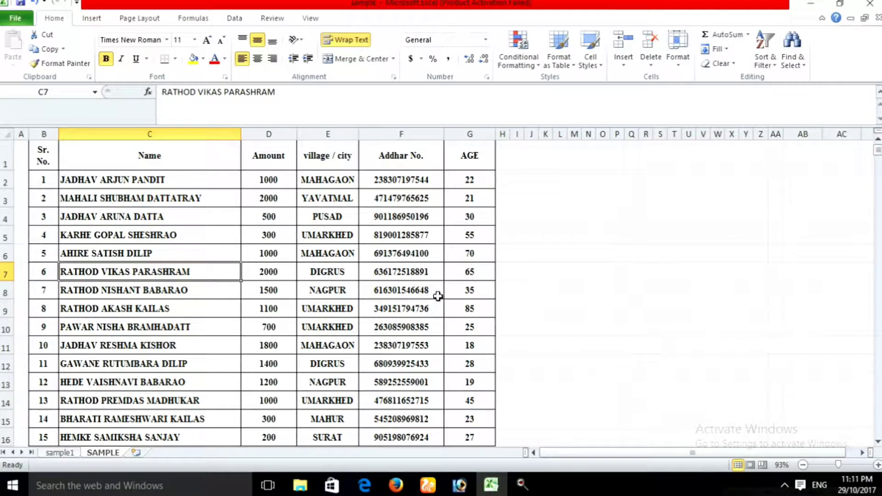
click(202, 160)
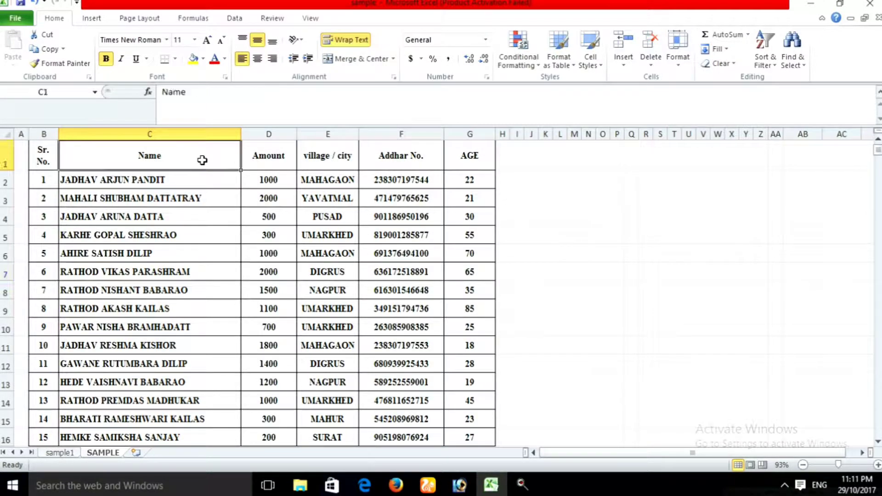
key(ctrl+e)
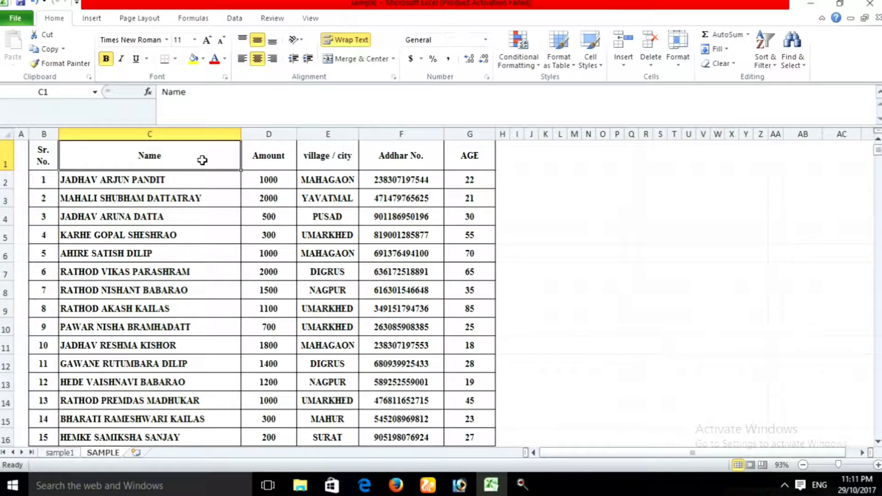
click(136, 179)
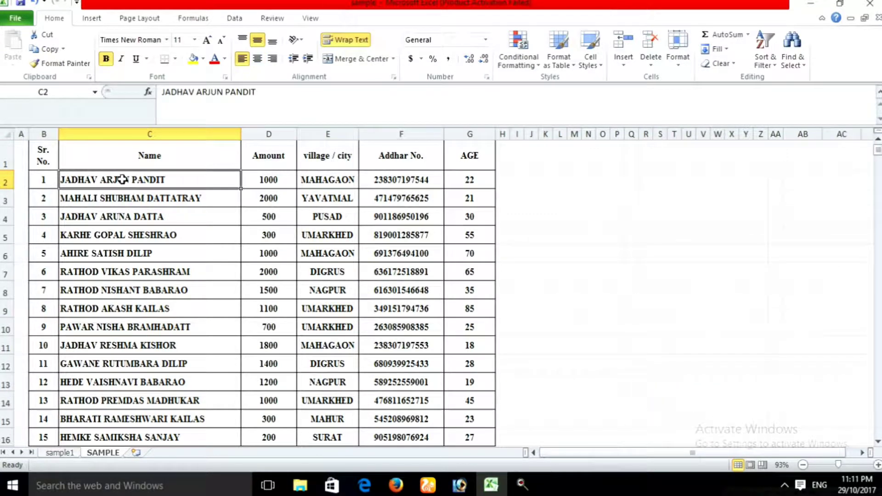
click(112, 197)
click(97, 219)
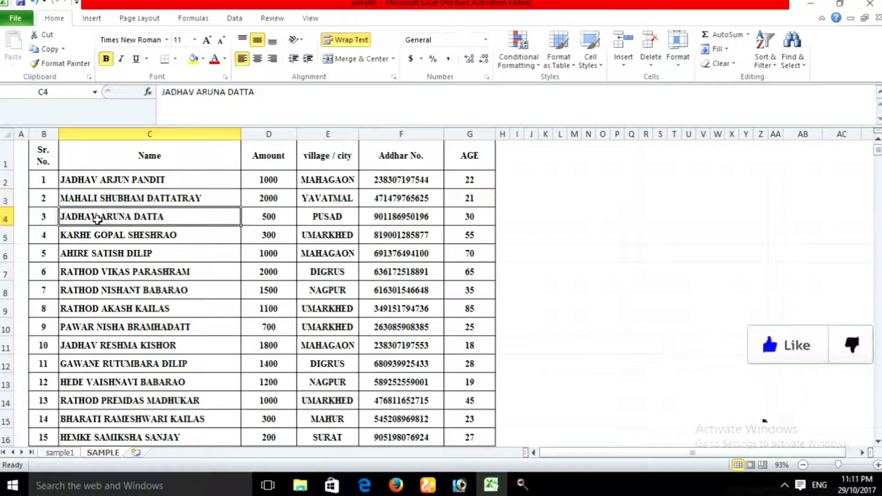
click(92, 233)
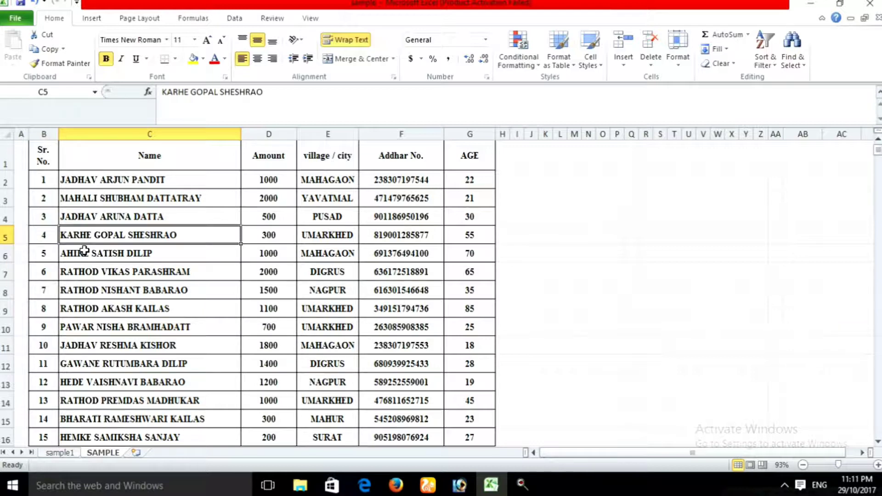
click(84, 250)
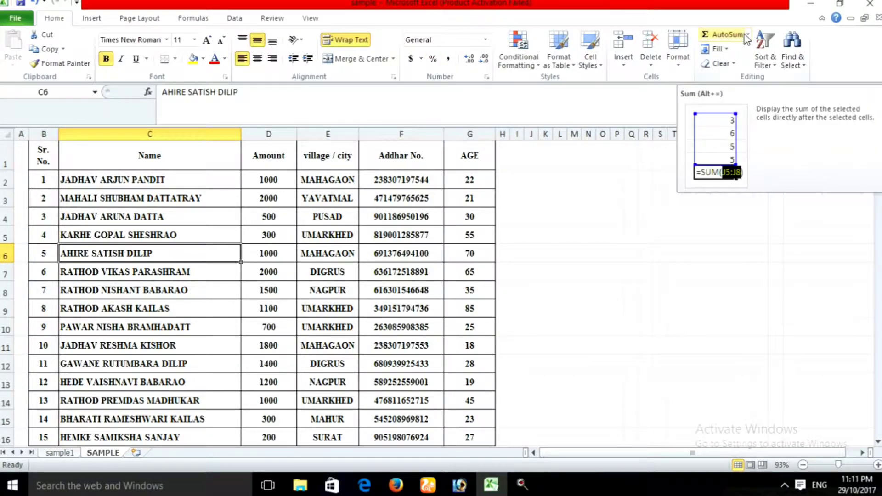
click(178, 155)
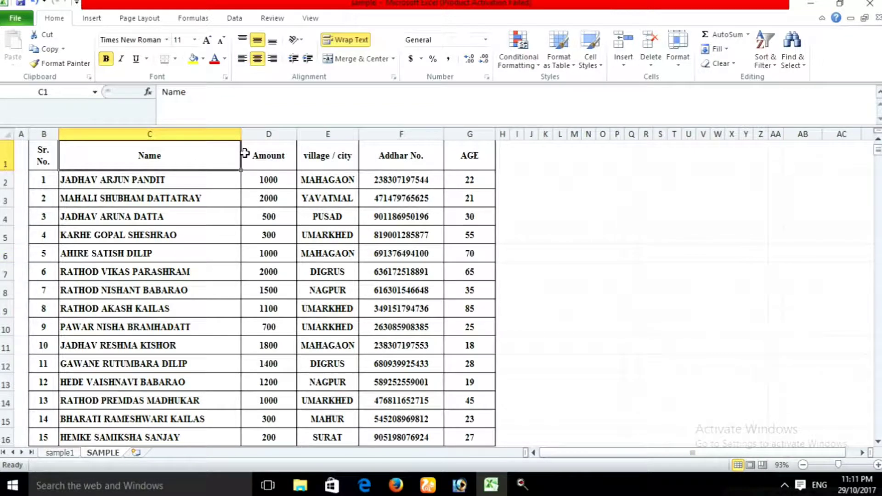
click(776, 65)
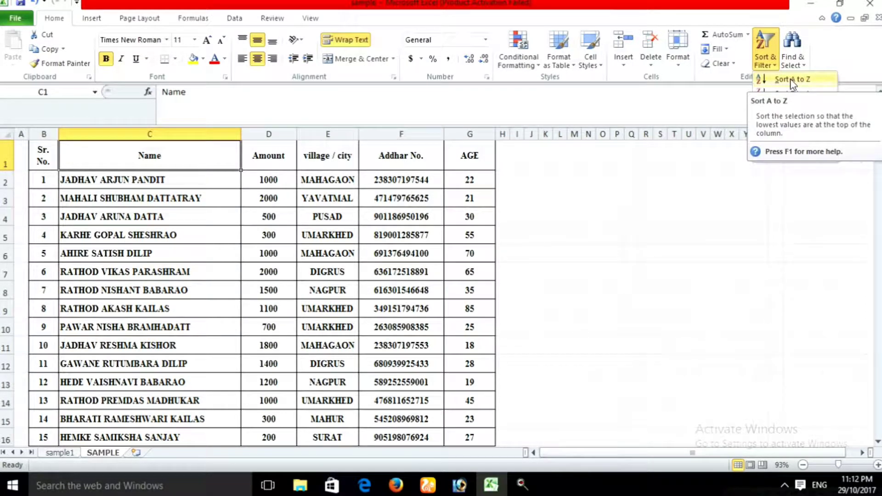
click(790, 78)
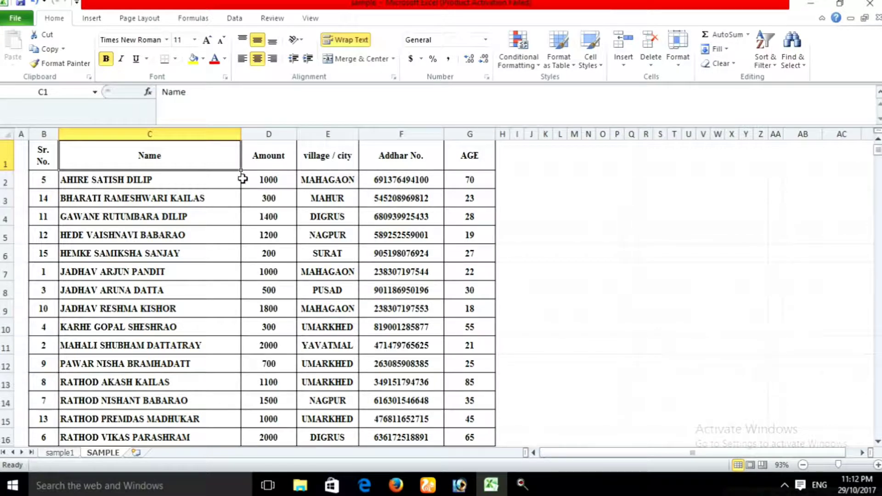
click(274, 162)
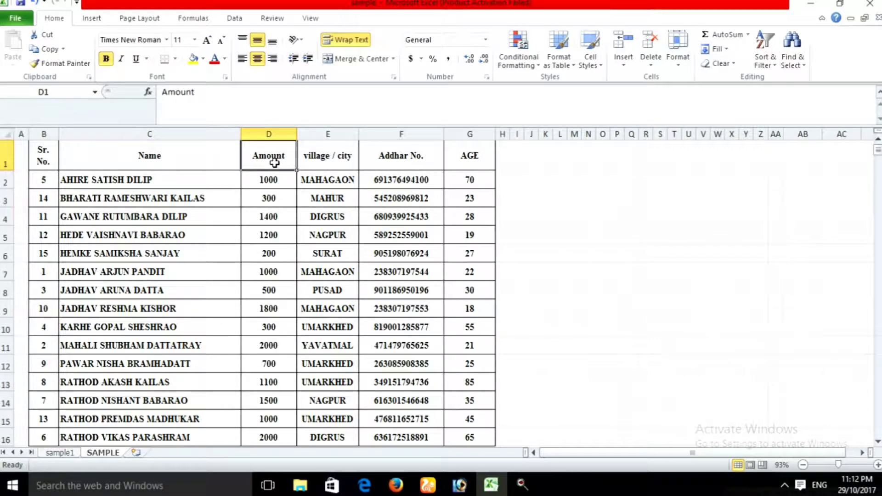
Sort the SAMPLE table by Amount, smallest to largest.
click(776, 65)
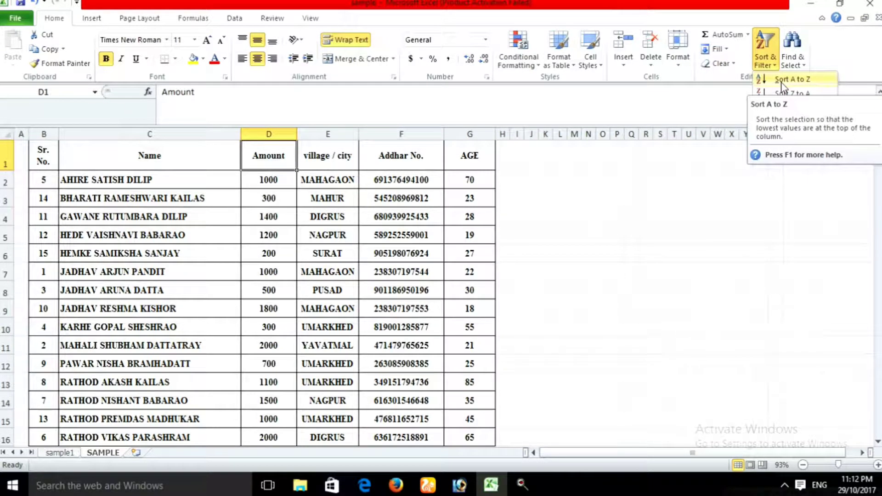
click(781, 81)
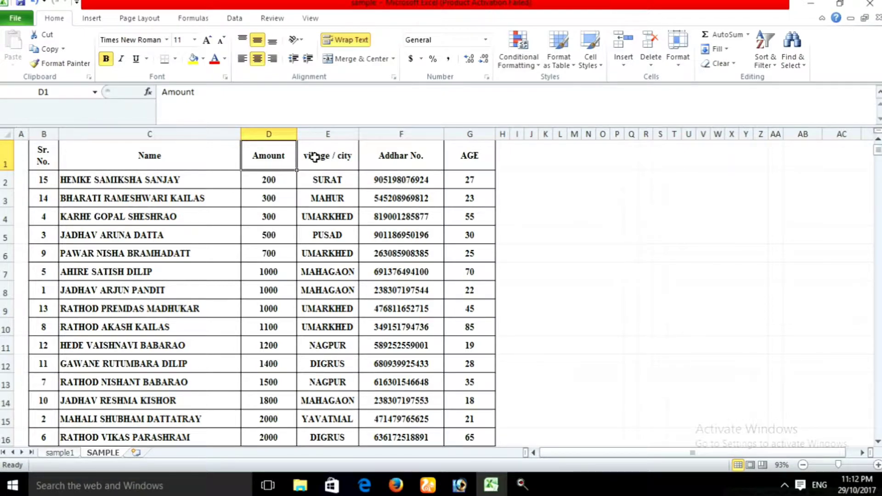
click(157, 157)
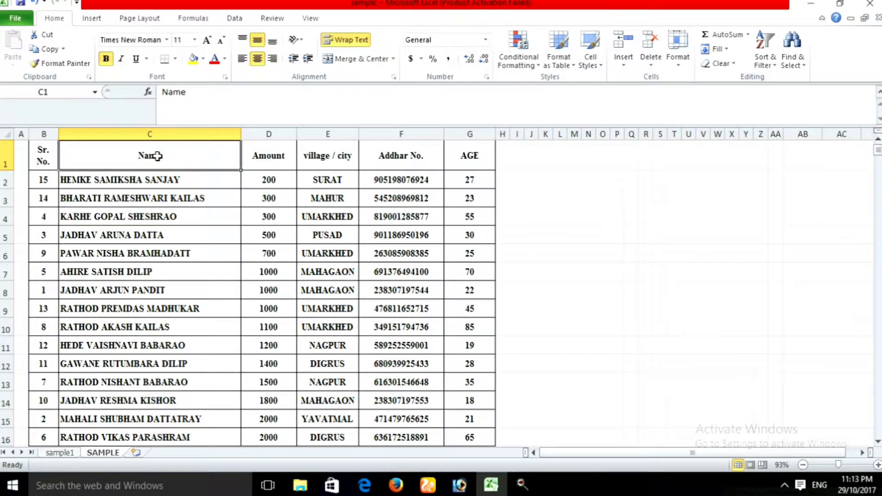
click(285, 161)
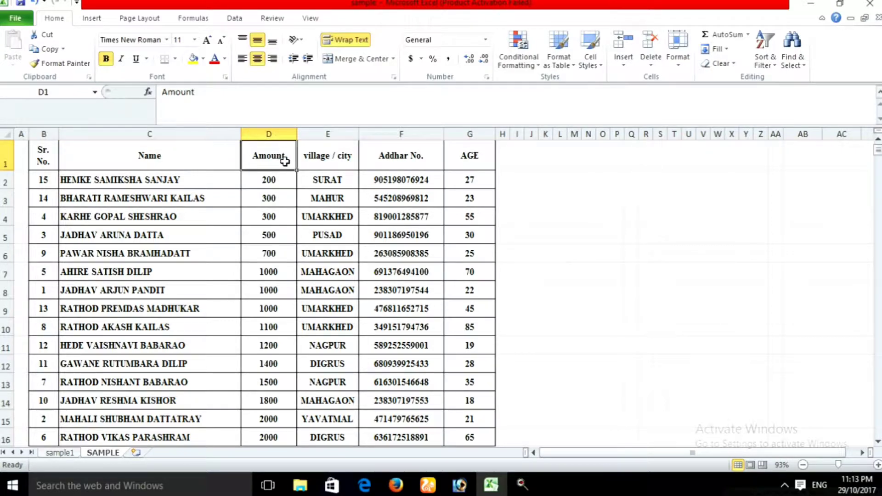
click(192, 157)
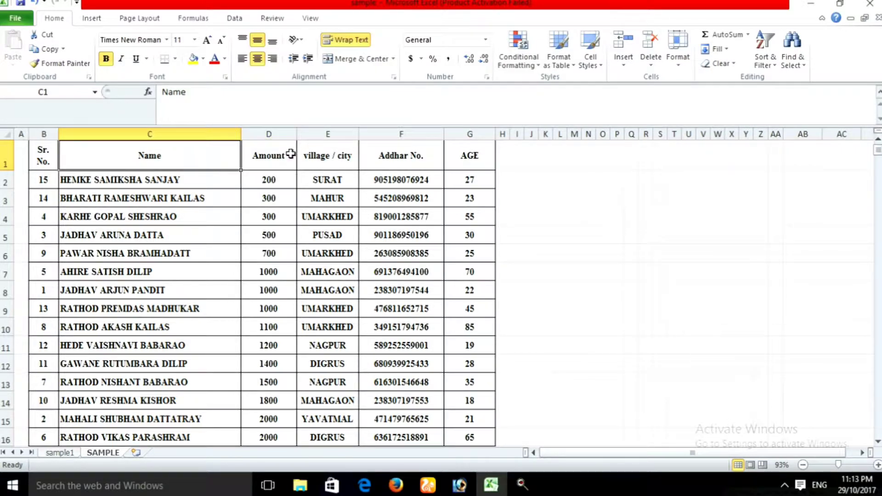
click(274, 159)
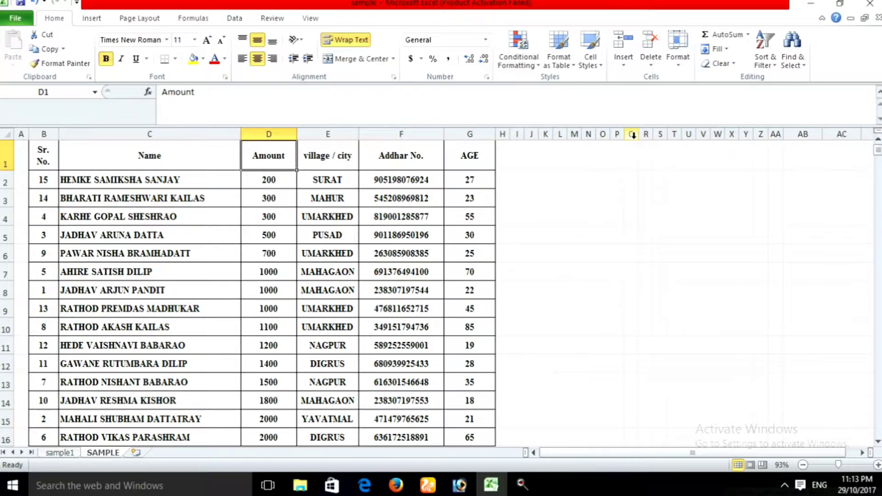
Go to the sample1 sheet holding the Marathi cultivators' table.
click(776, 72)
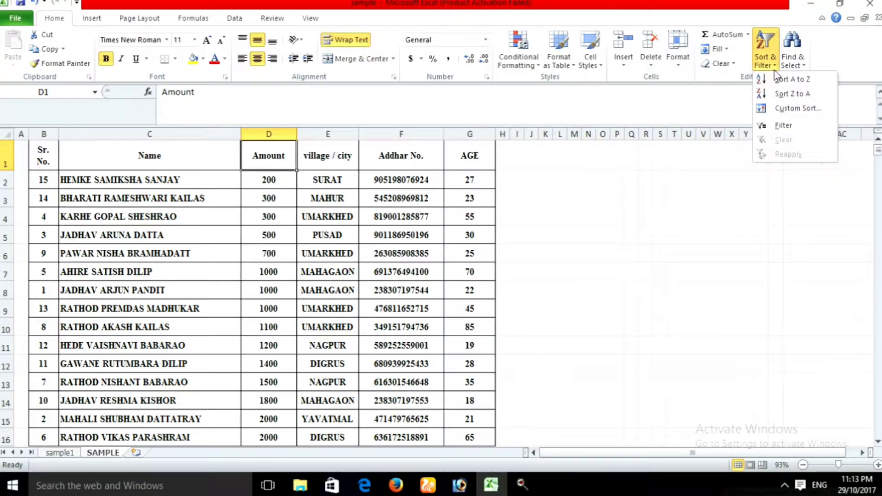
click(589, 290)
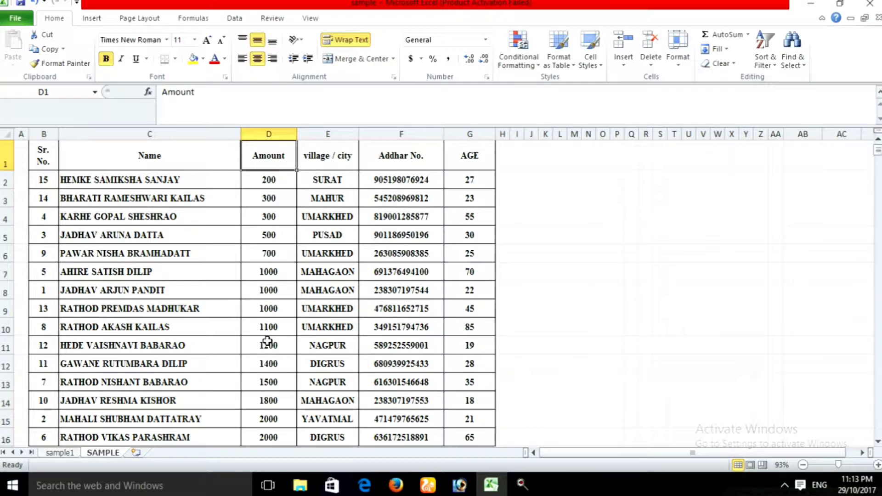
click(68, 456)
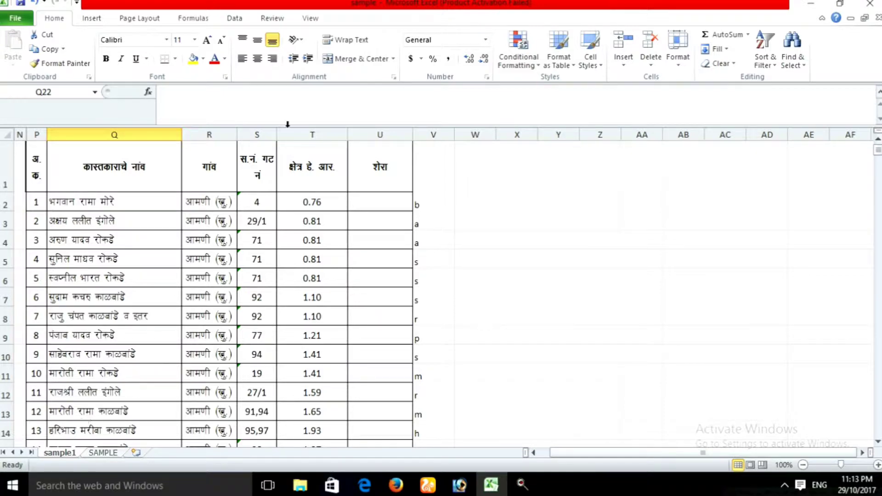
Copy the sample1 sheet into a new sheet, sample1 (2), placed before sample1.
right_click(59, 453)
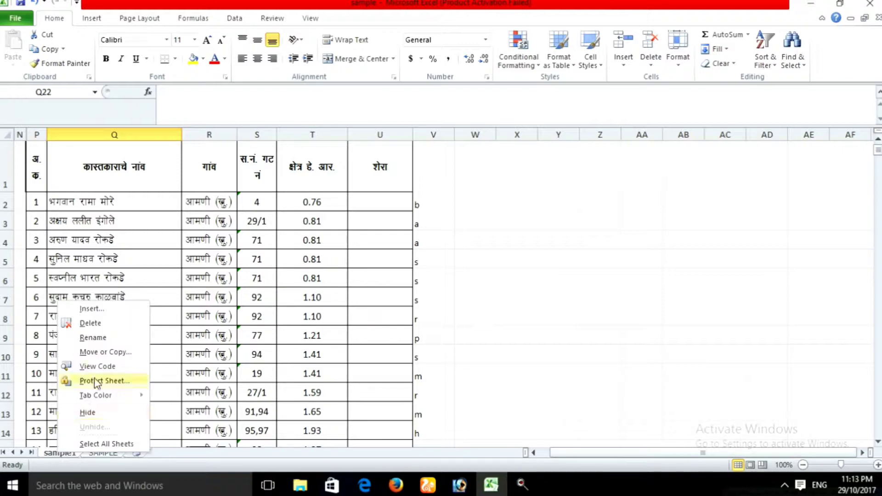
click(114, 352)
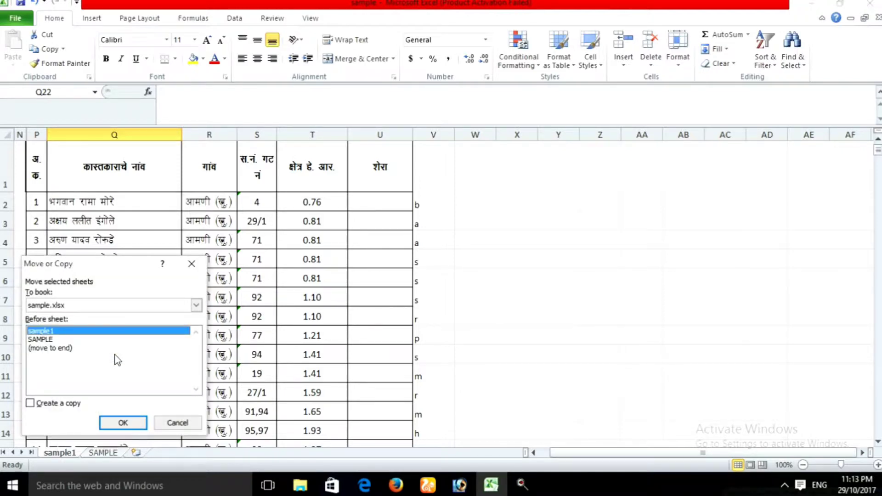
click(65, 404)
click(112, 423)
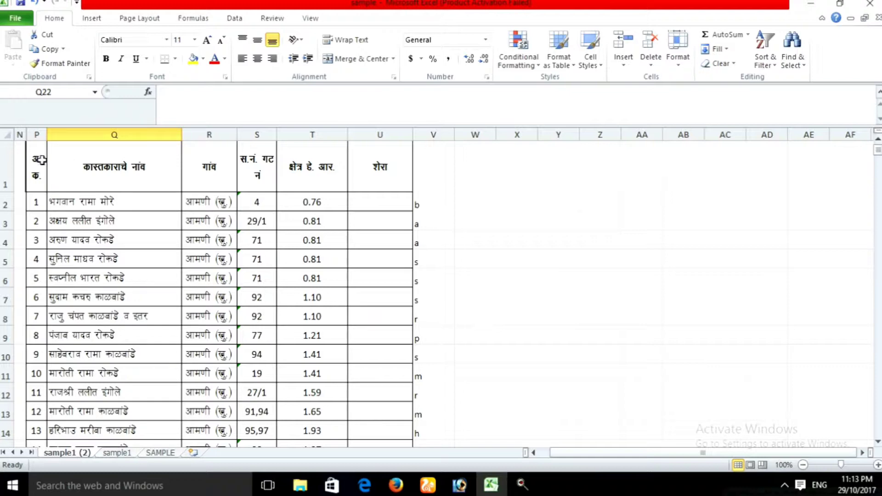
Delete the heading row on sample1 (2) and select table columns P through V.
right_click(5, 161)
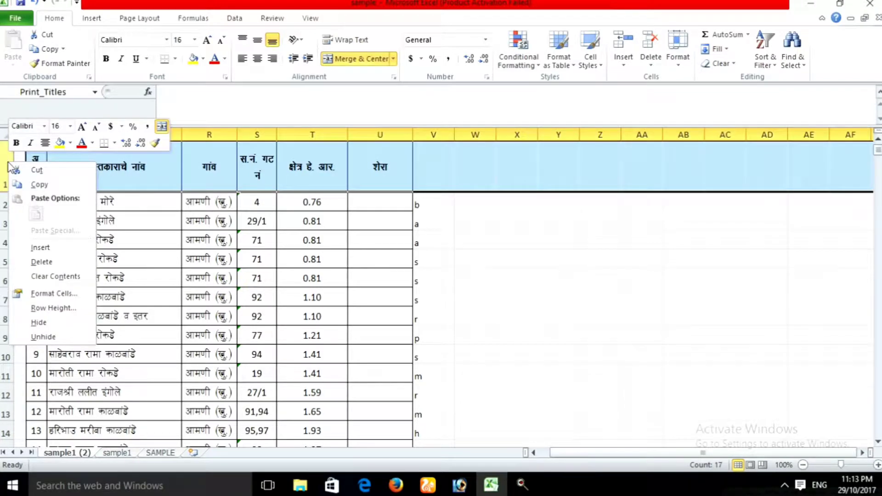
click(82, 261)
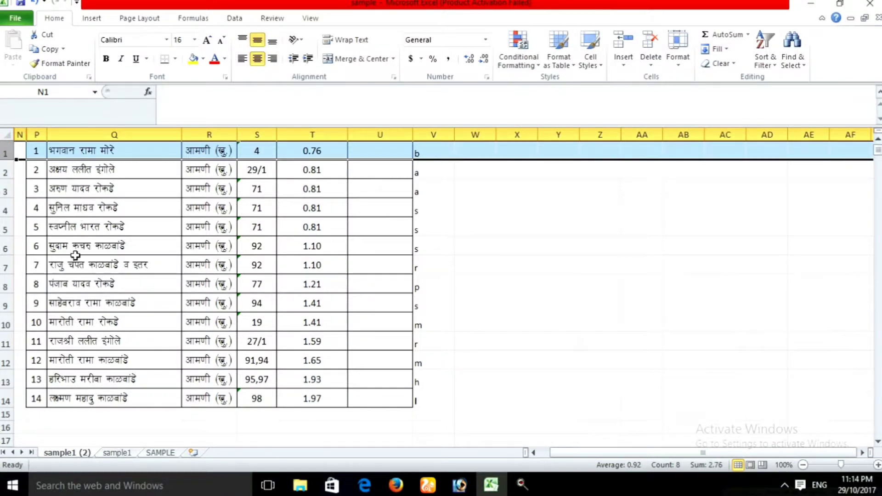
click(442, 151)
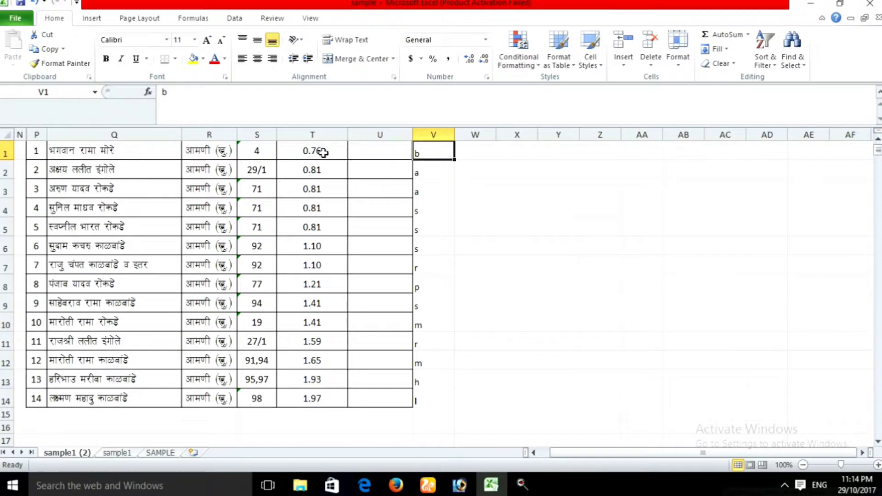
click(435, 168)
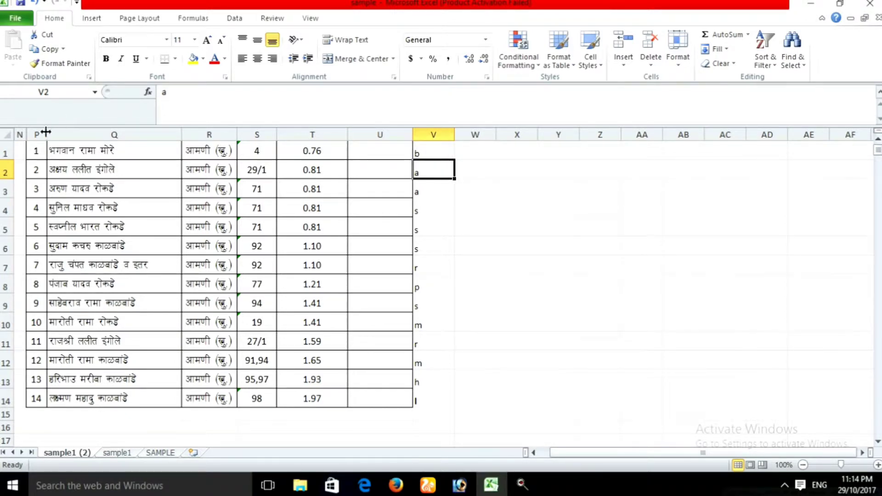
drag(39, 133, 424, 165)
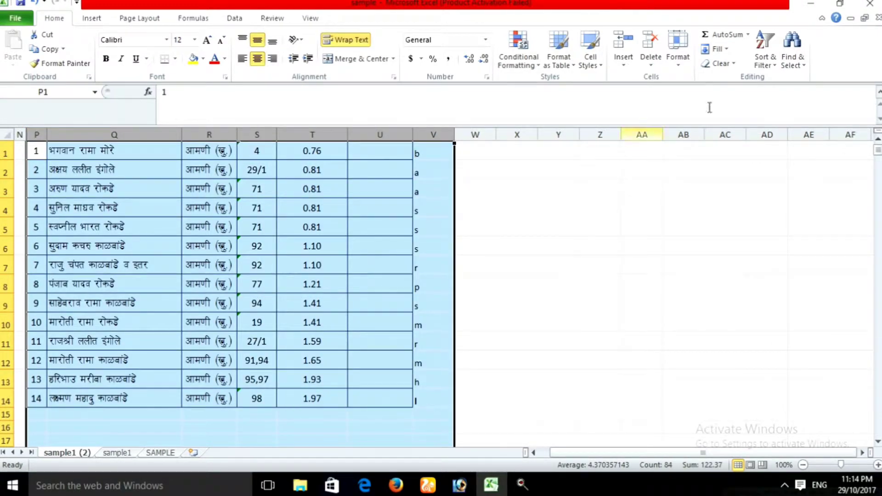
Custom-sort the table by Column V values, A to Z.
click(774, 67)
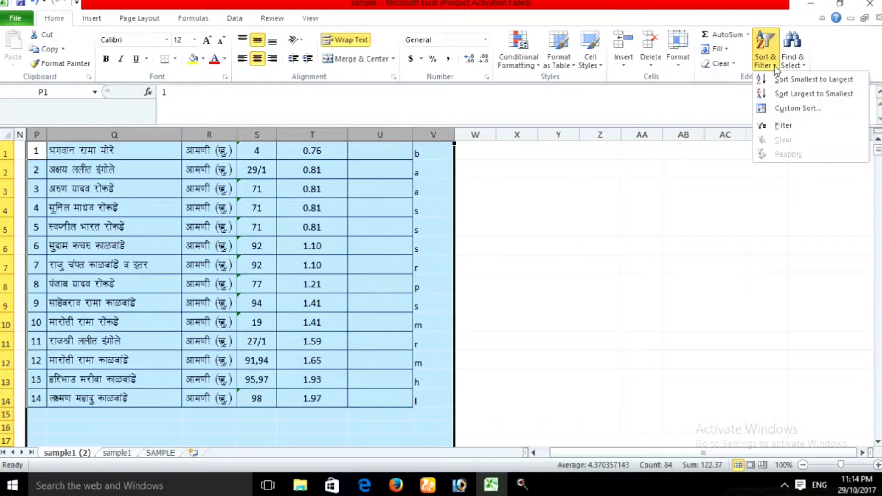
click(783, 108)
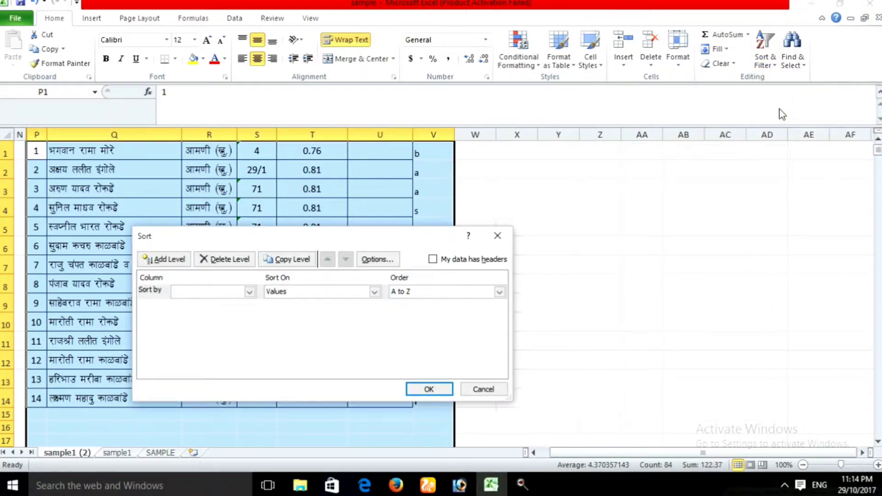
click(249, 292)
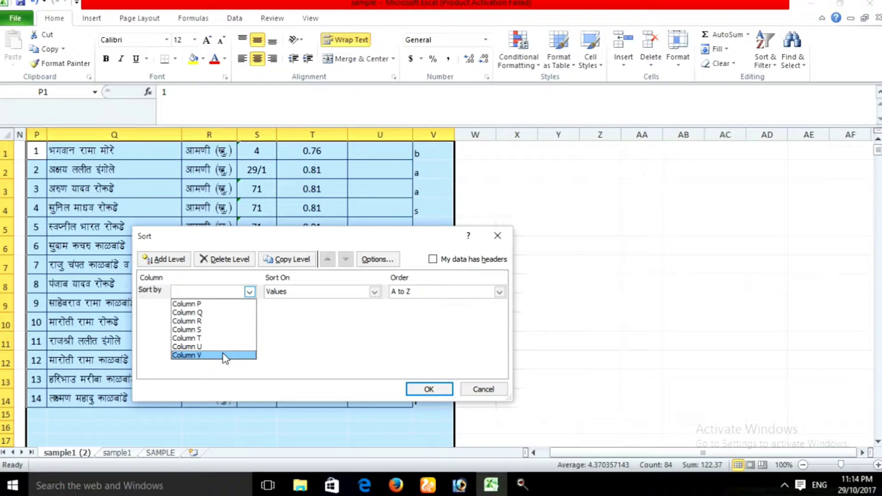
click(224, 355)
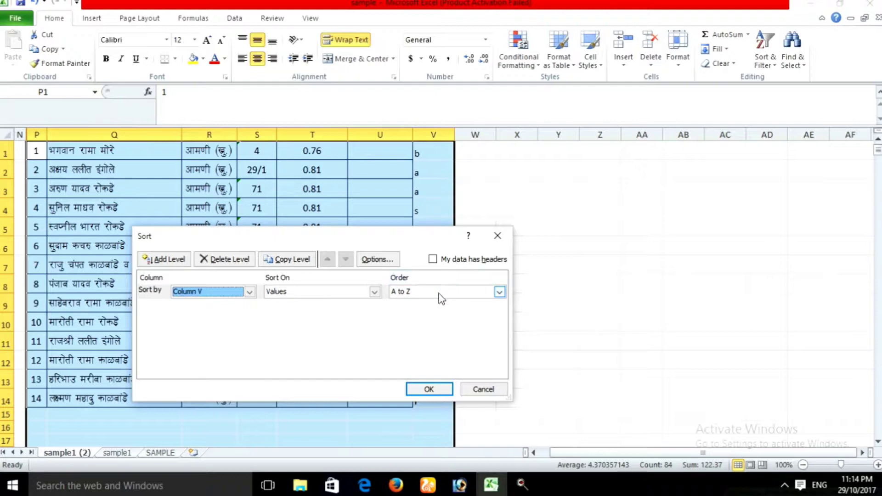
click(428, 389)
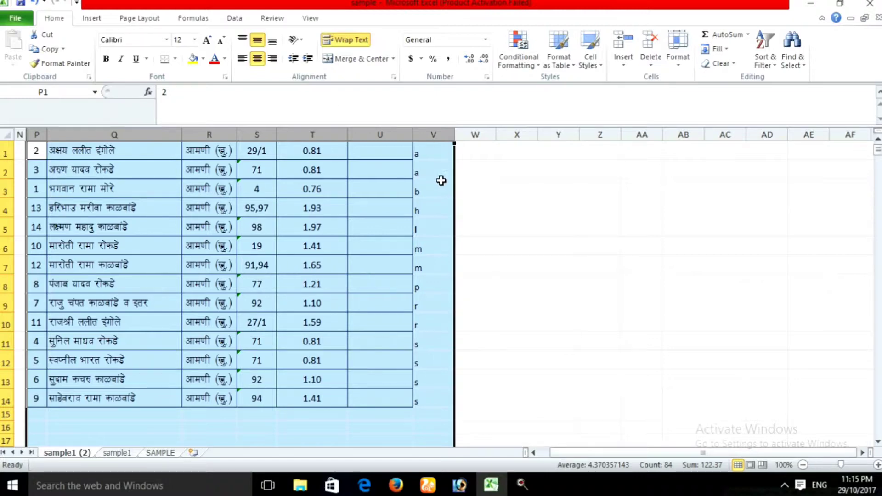
click(468, 226)
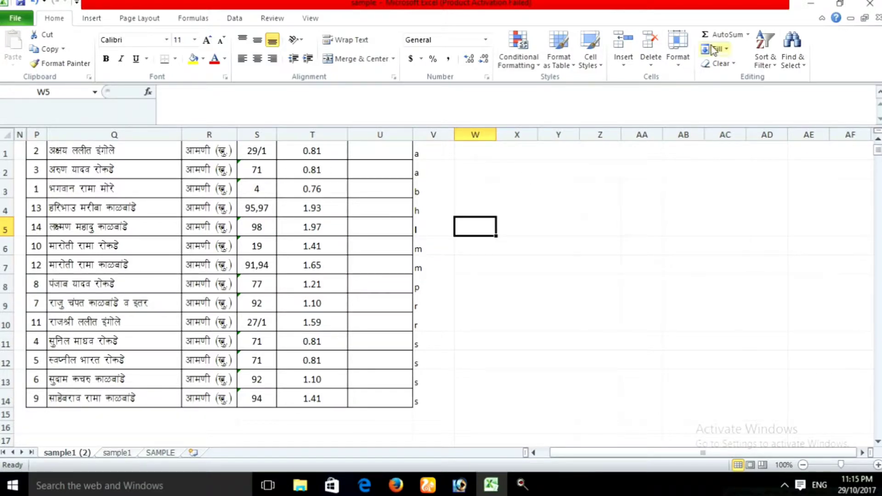
Renumber column P serials 1 to 14 by filling down from 1 and 2.
click(424, 151)
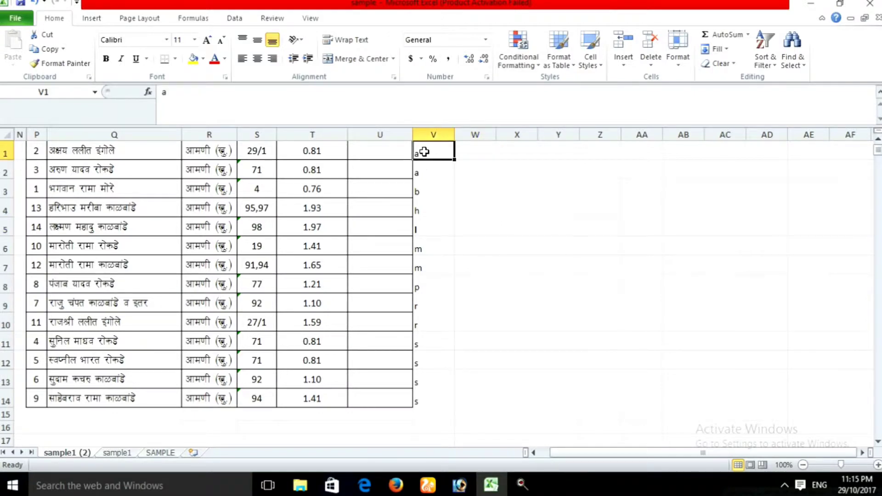
click(77, 175)
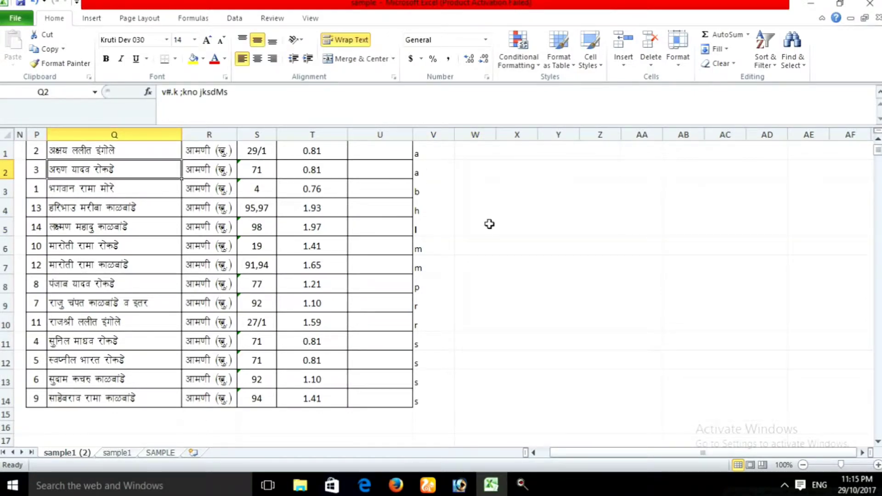
click(39, 153)
text(1)
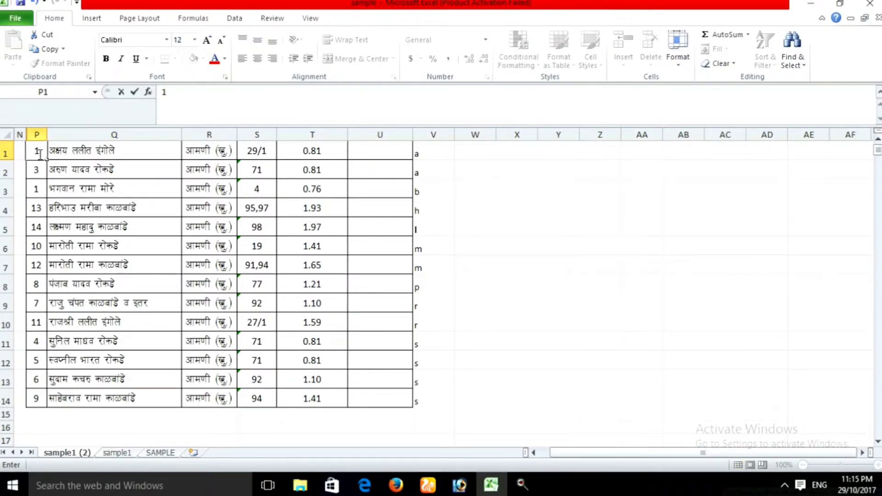
key(Return)
text(2)
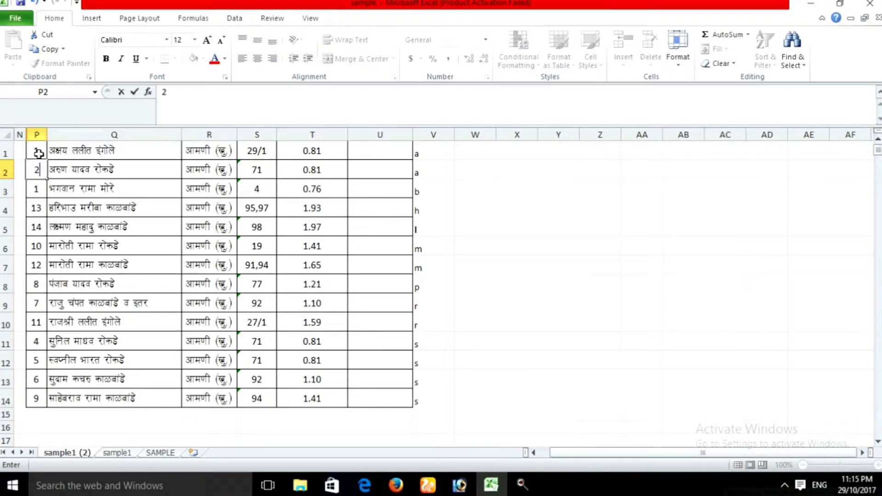
key(Return)
click(39, 154)
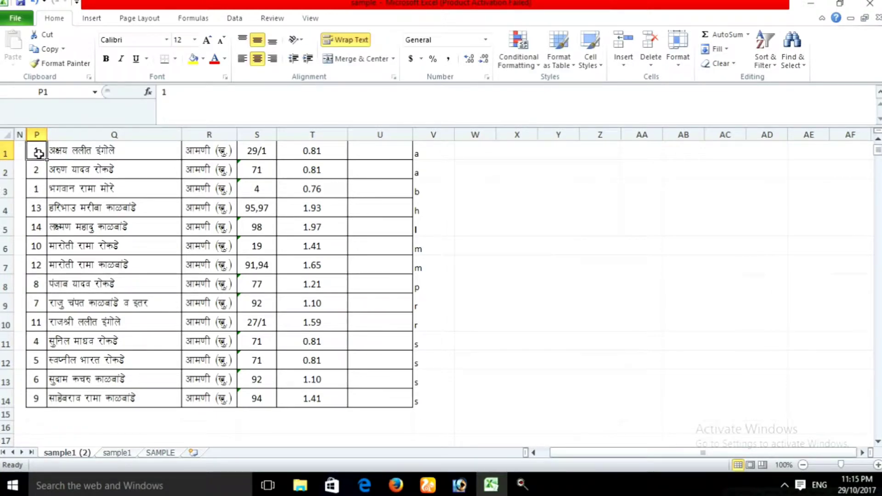
click(68, 183)
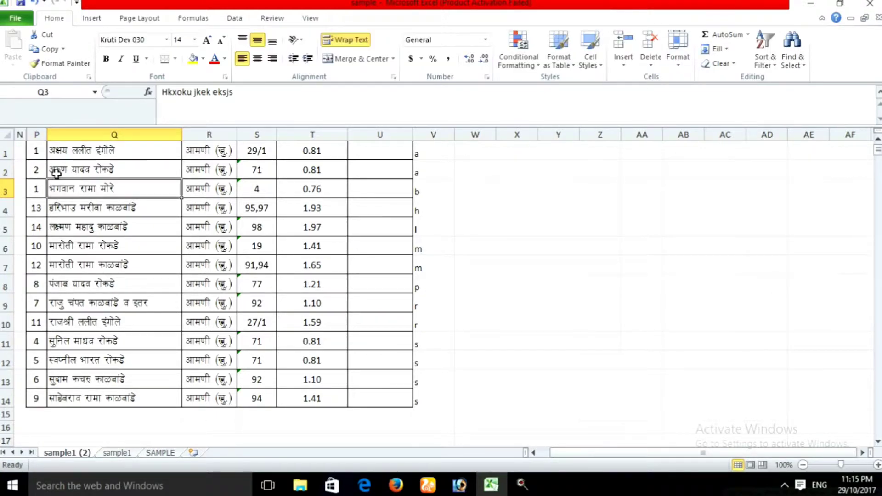
drag(38, 153, 35, 401)
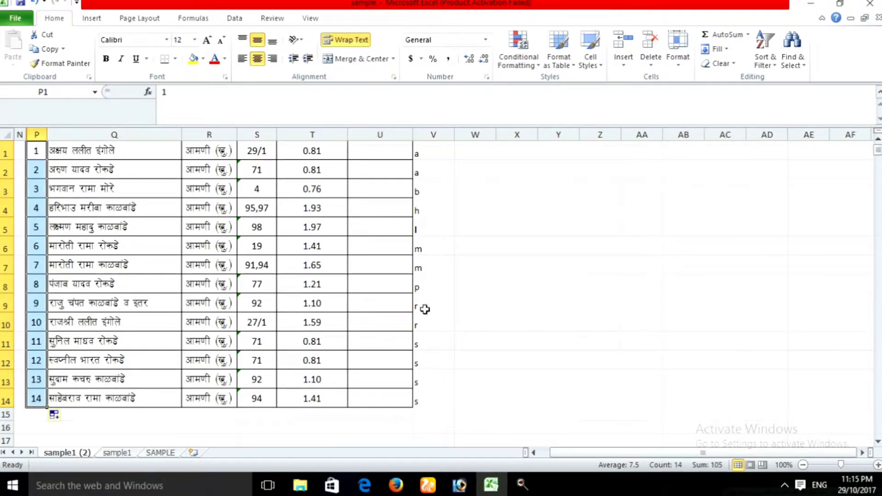
click(506, 315)
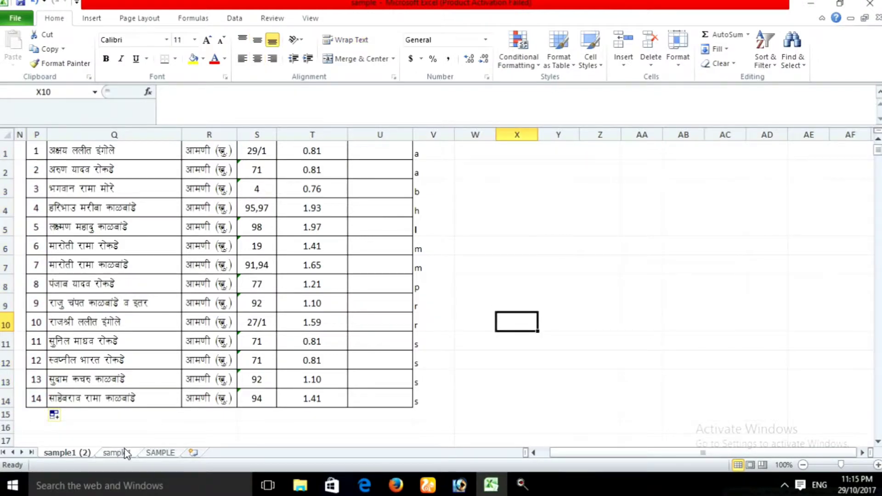
Insert a blank row 1 in sample1 (2) and paste sample1's header row into P1.
right_click(4, 154)
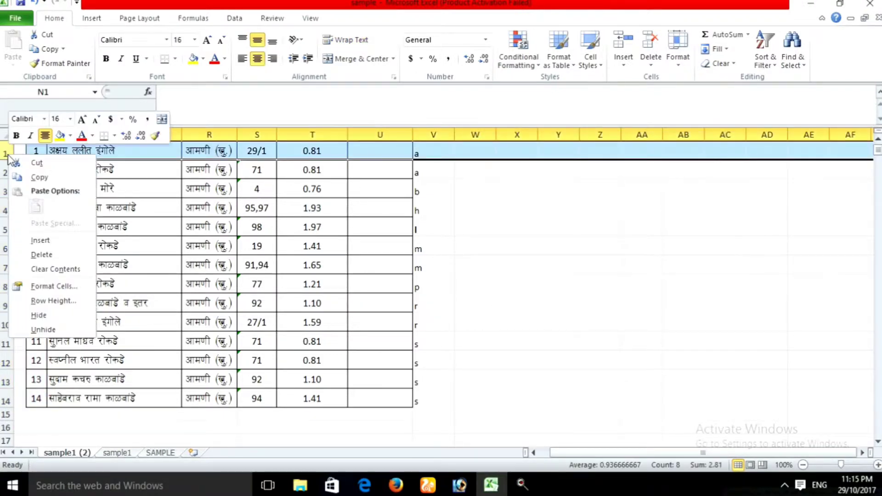
click(61, 241)
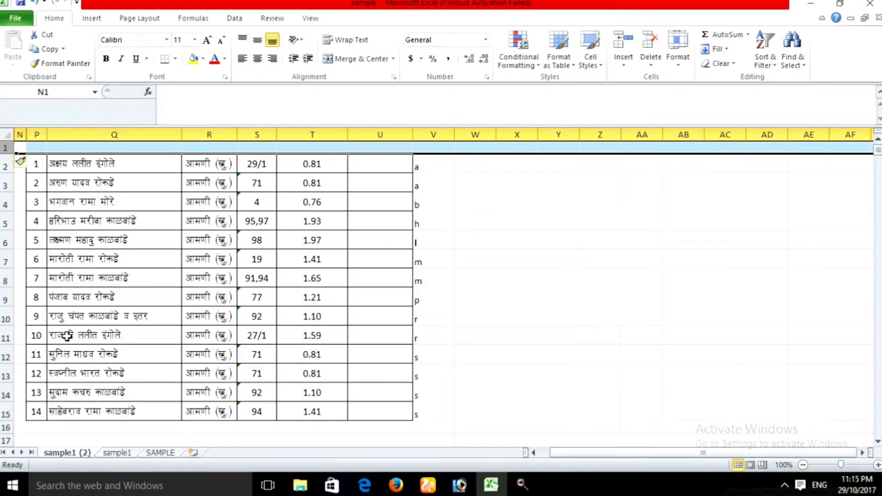
click(118, 453)
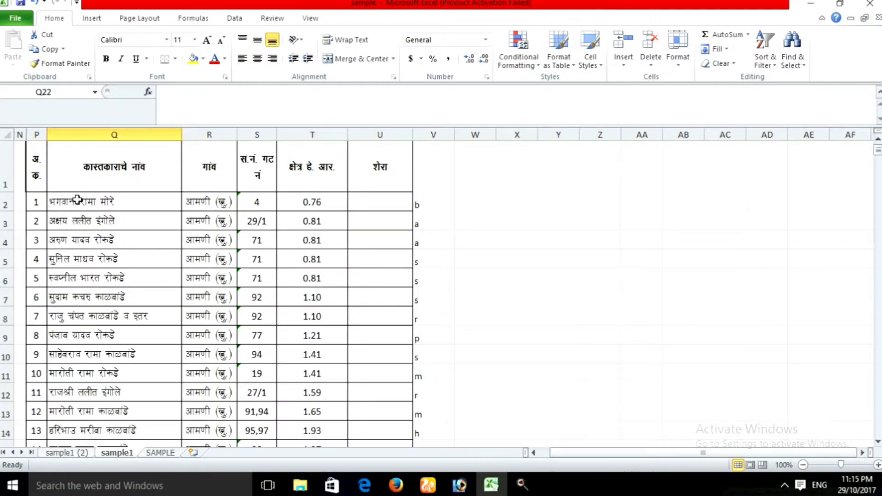
drag(38, 170, 361, 173)
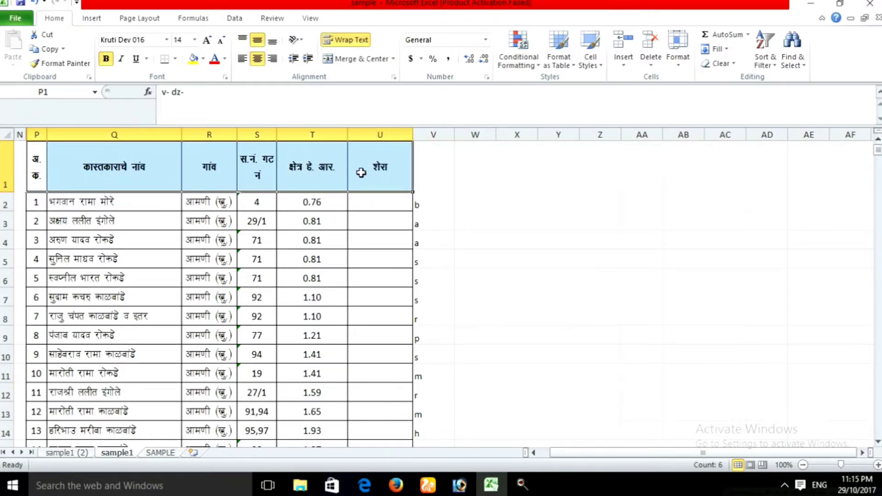
key(ctrl+c)
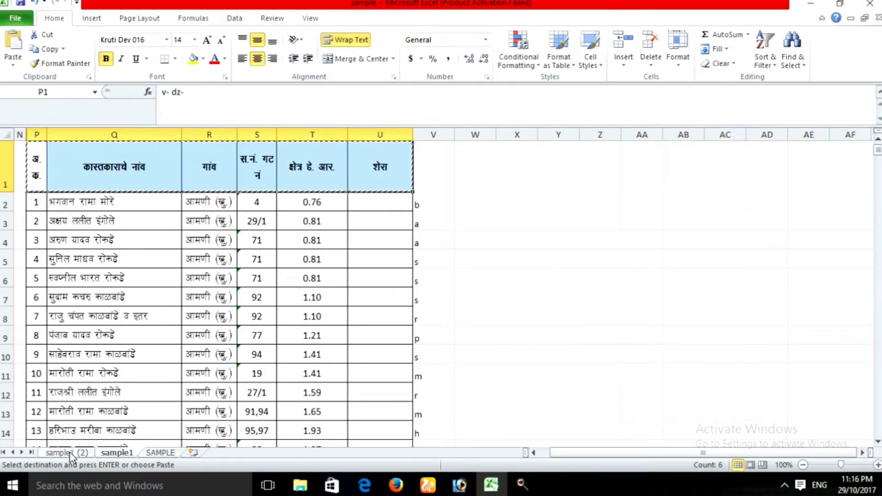
click(71, 453)
click(41, 146)
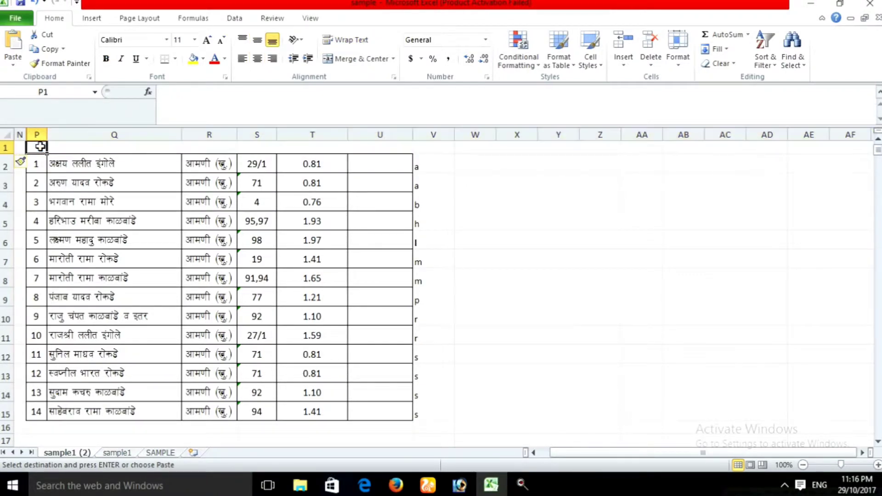
key(ctrl+v)
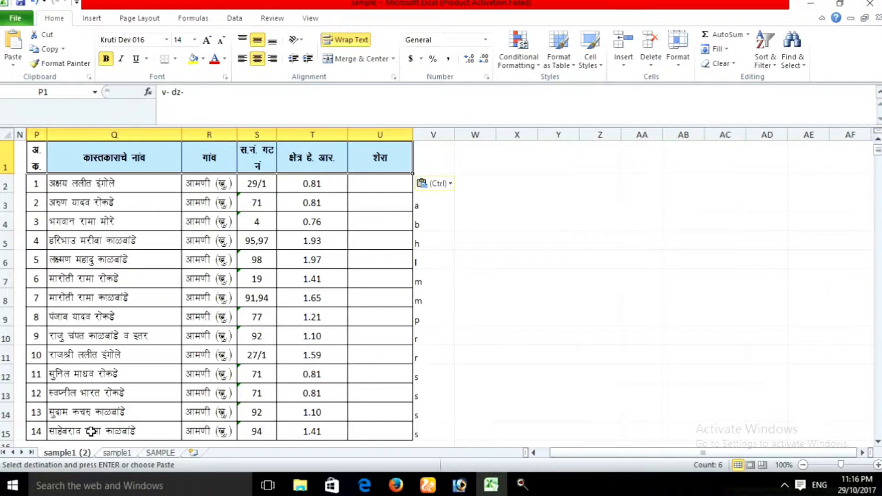
click(114, 453)
click(161, 453)
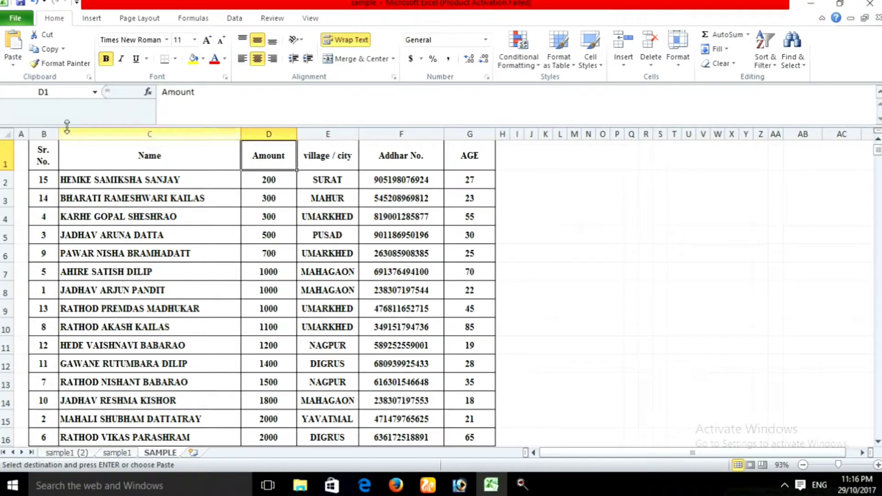
Insert a blank row above the SAMPLE header row and drag it taller.
click(5, 156)
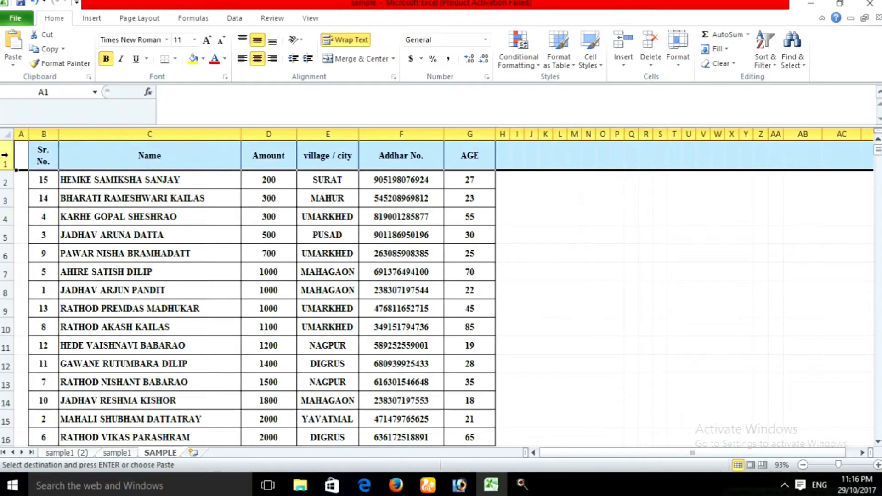
right_click(6, 156)
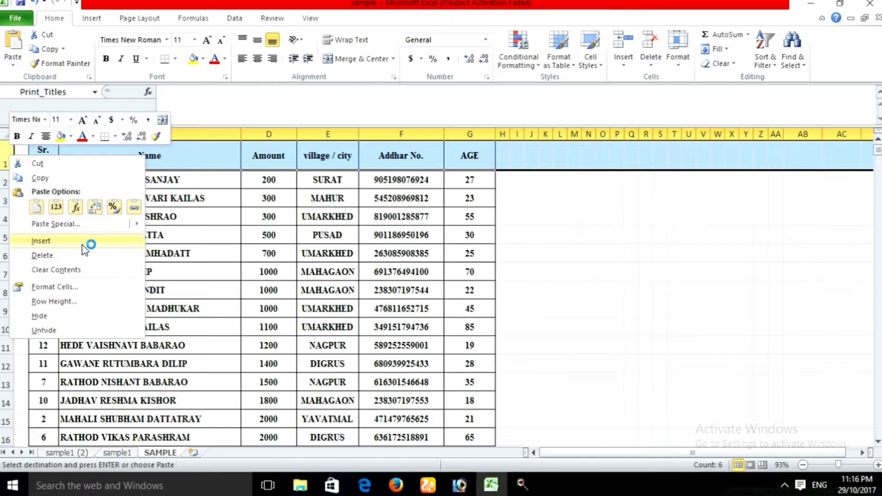
double_click(573, 290)
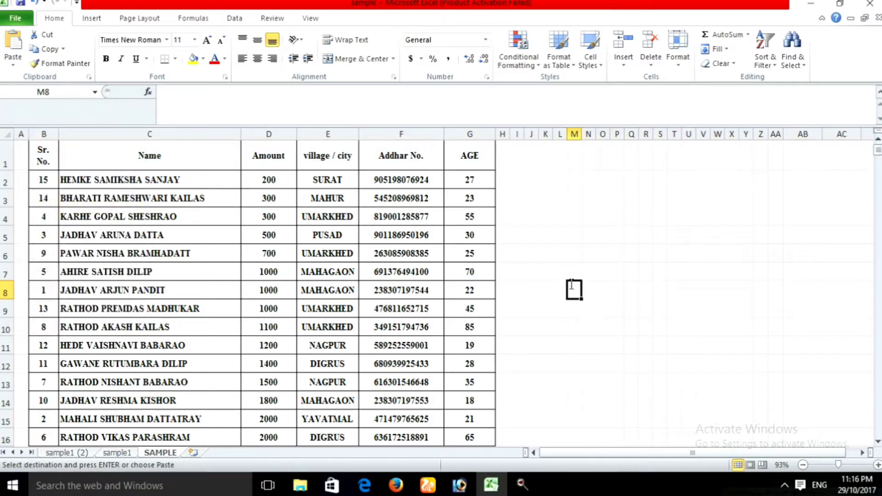
right_click(5, 153)
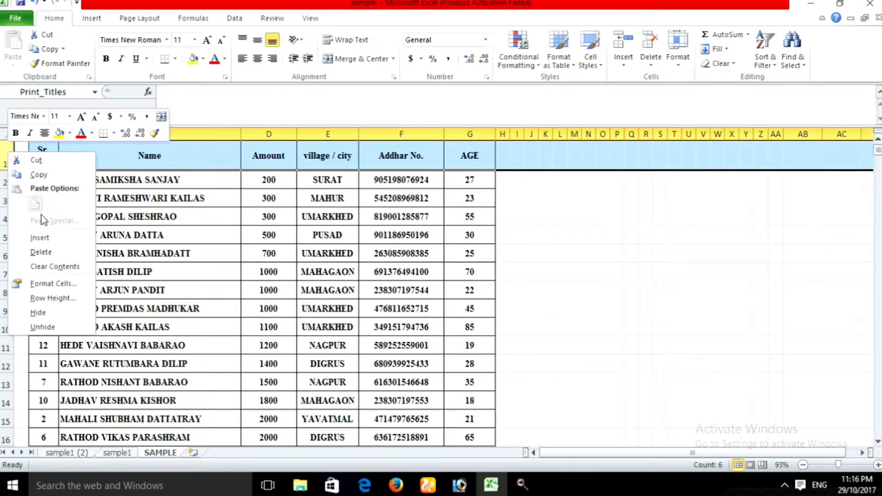
click(46, 236)
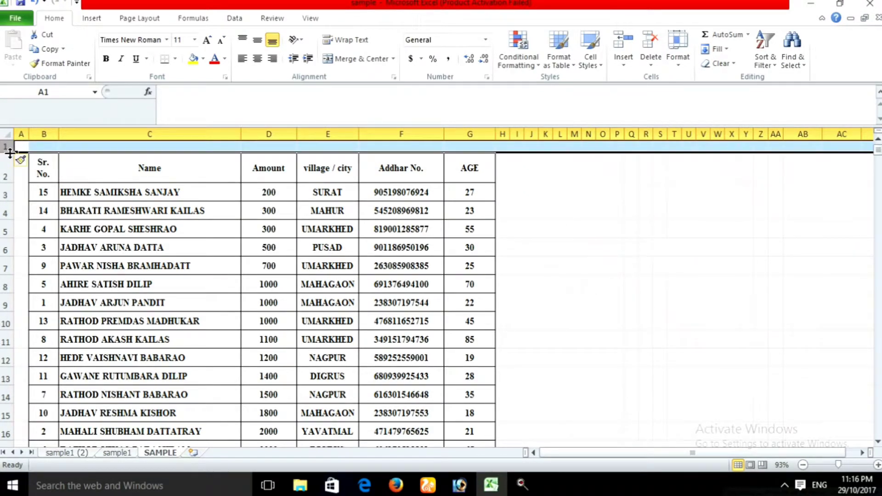
drag(10, 153, 11, 170)
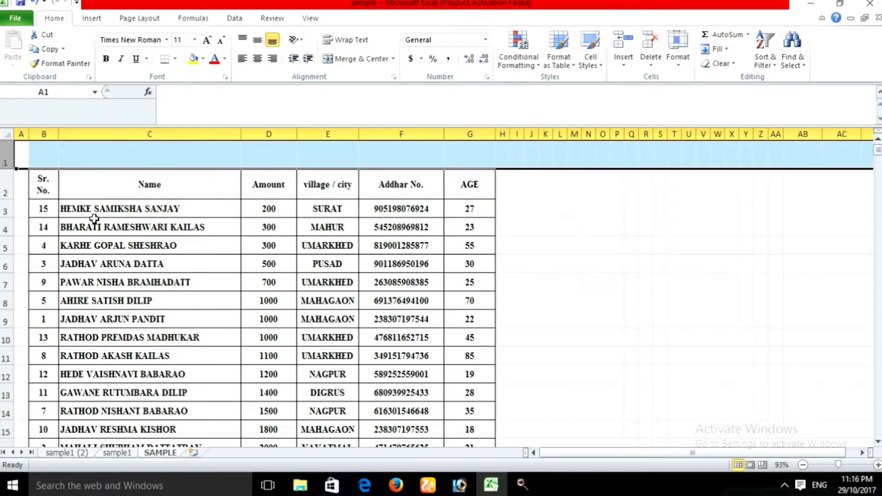
Enter 1 above Sr. No., 2 above Name and 3 above AGE.
click(161, 157)
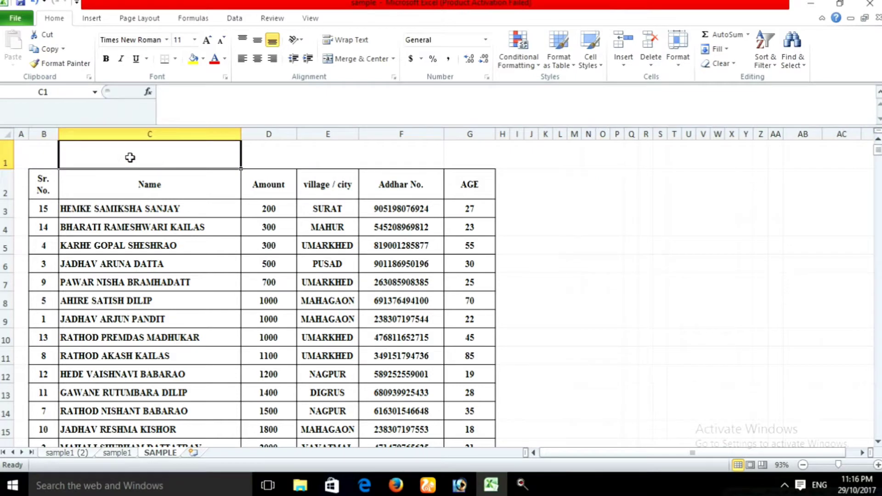
click(42, 159)
text(1)
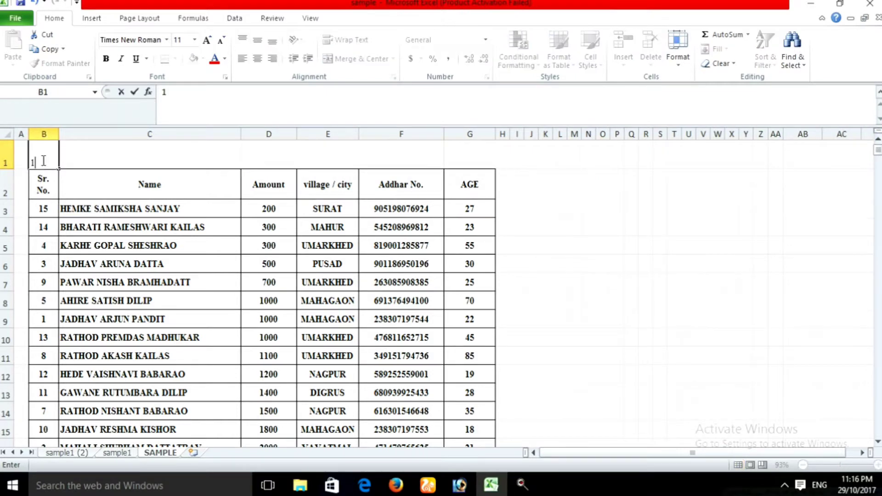
click(149, 150)
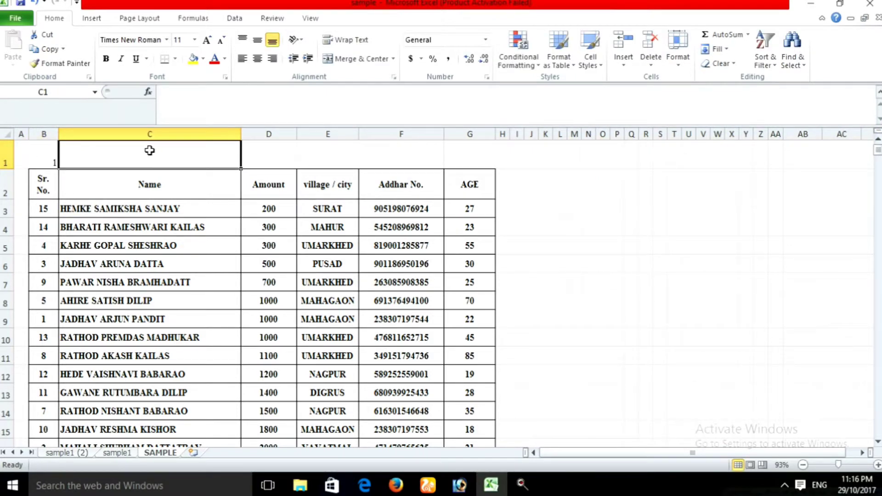
text(2)
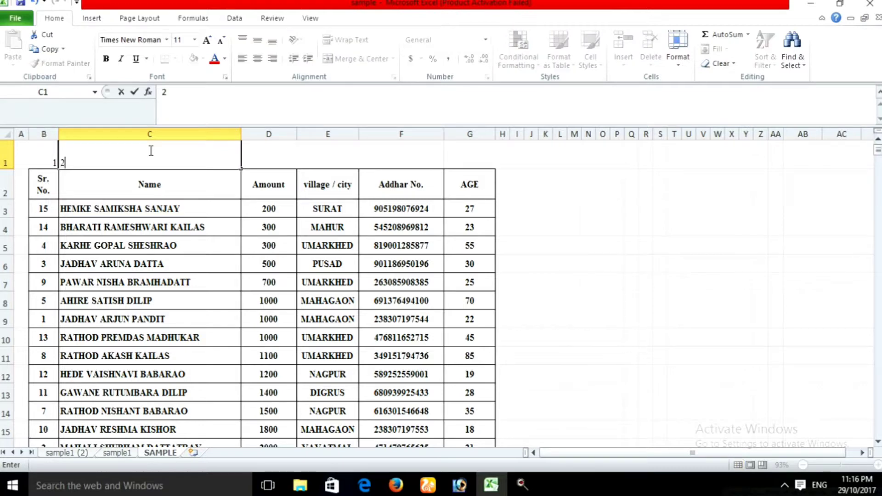
click(478, 157)
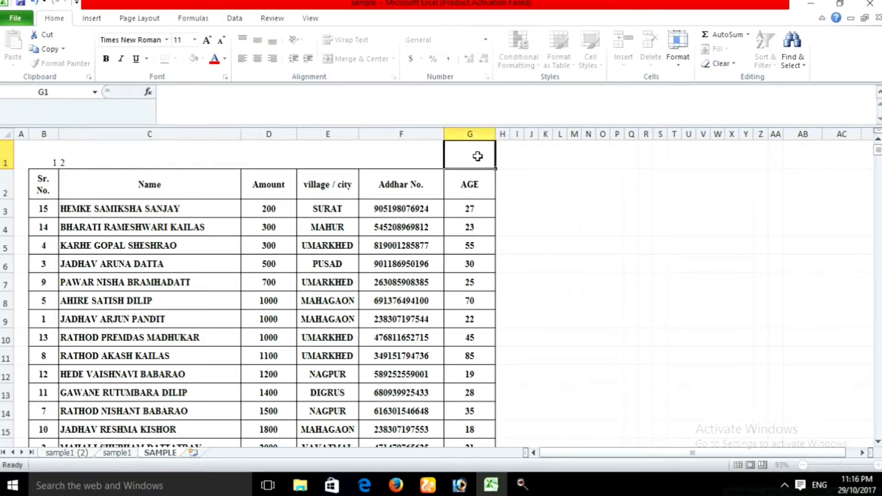
text(3)
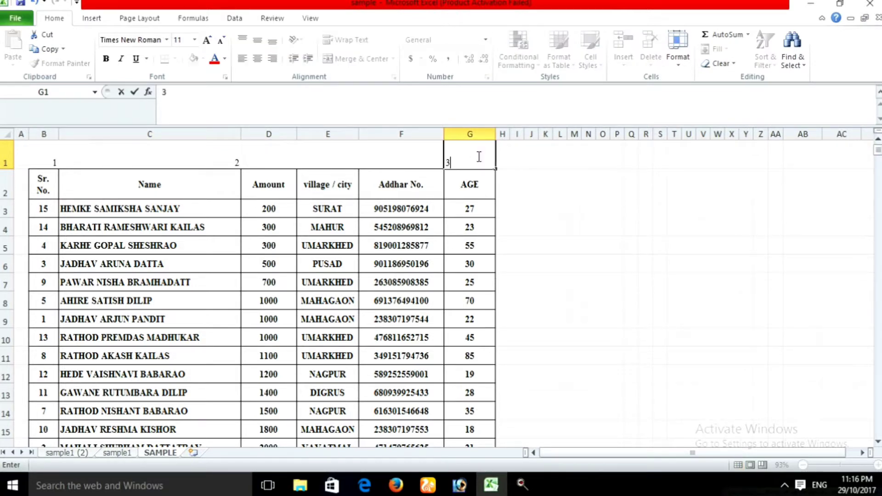
Enter 4 above village / city, 5 above Amount and 6 above Addhar No.
click(321, 155)
text(4)
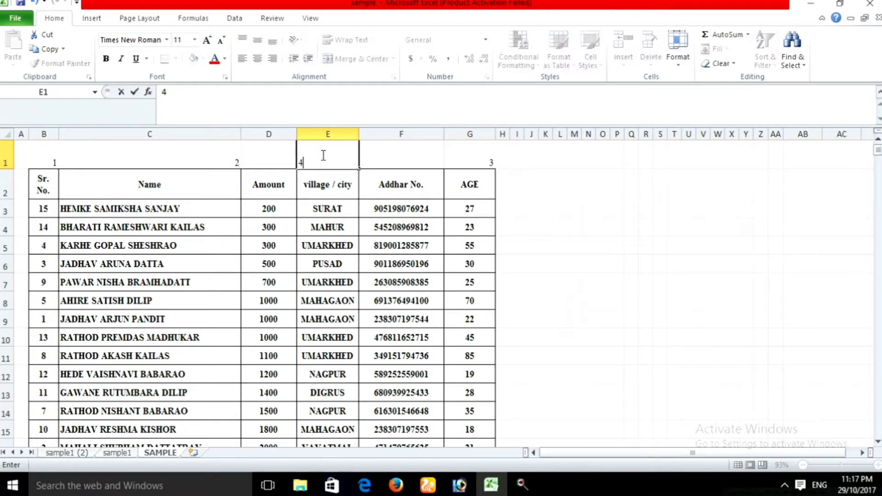
click(275, 158)
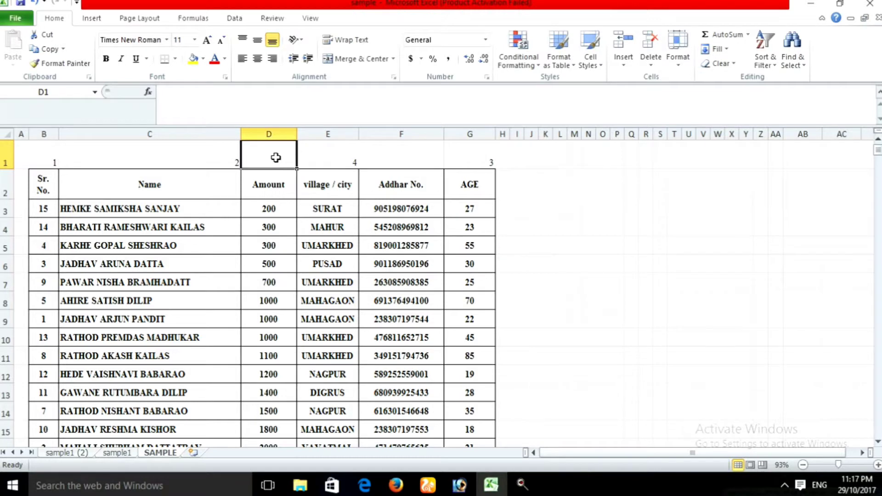
text(5)
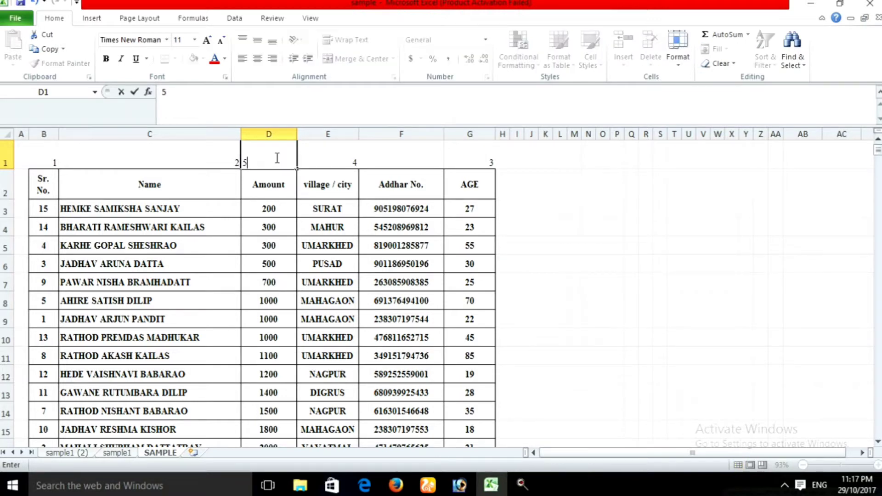
click(410, 161)
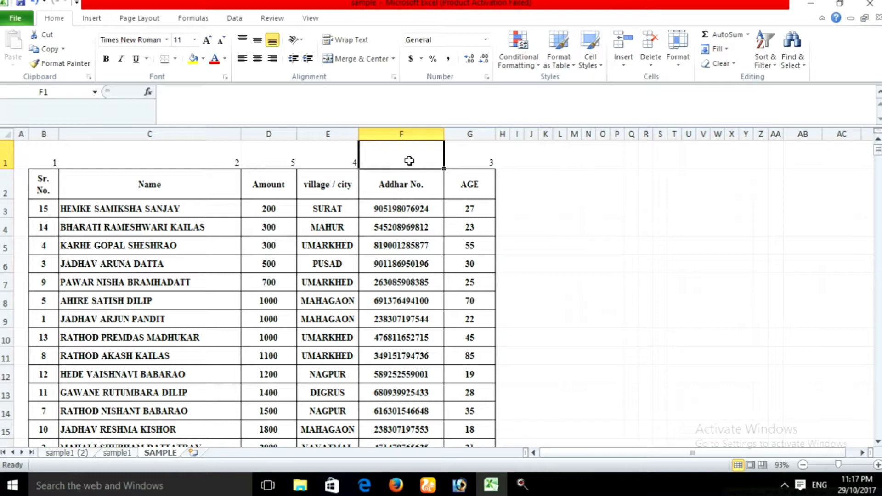
text(6)
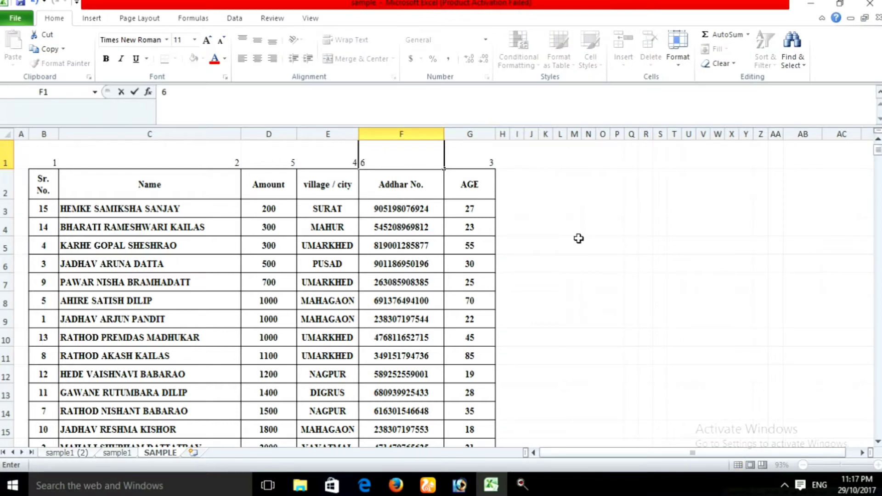
click(578, 239)
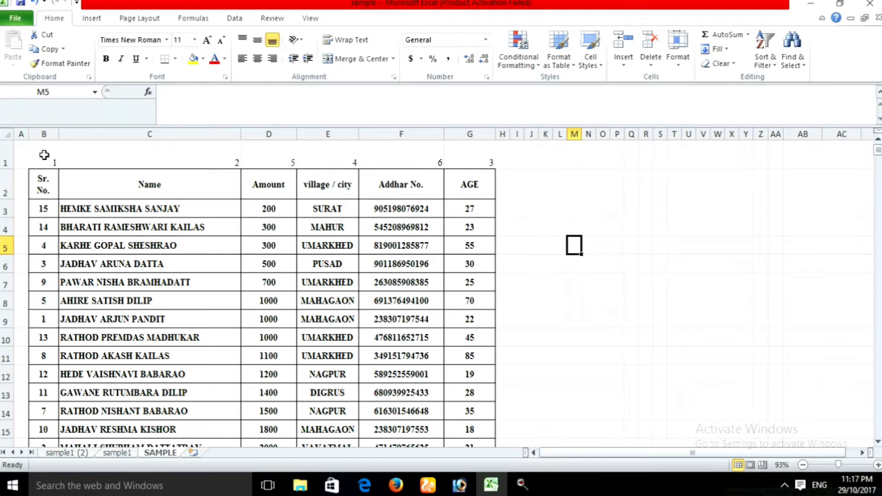
Select B1:G17 and set the Custom Sort orientation to sort left to right.
drag(44, 153, 493, 415)
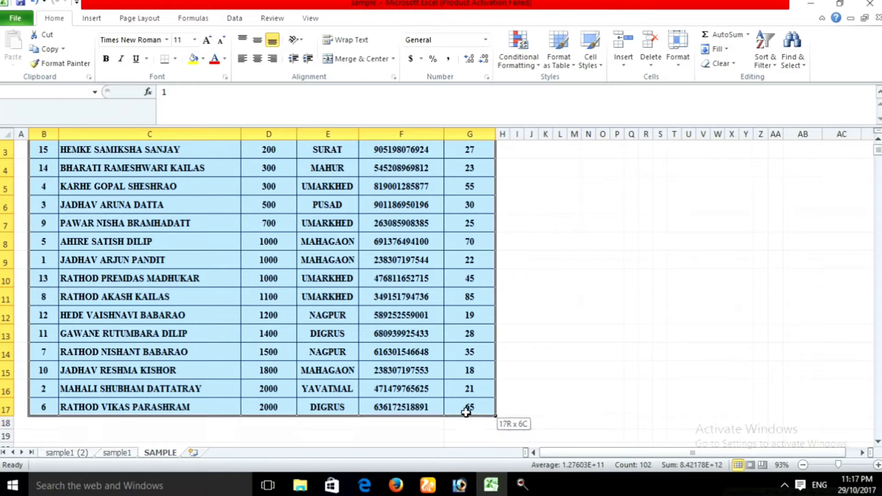
drag(495, 416, 467, 409)
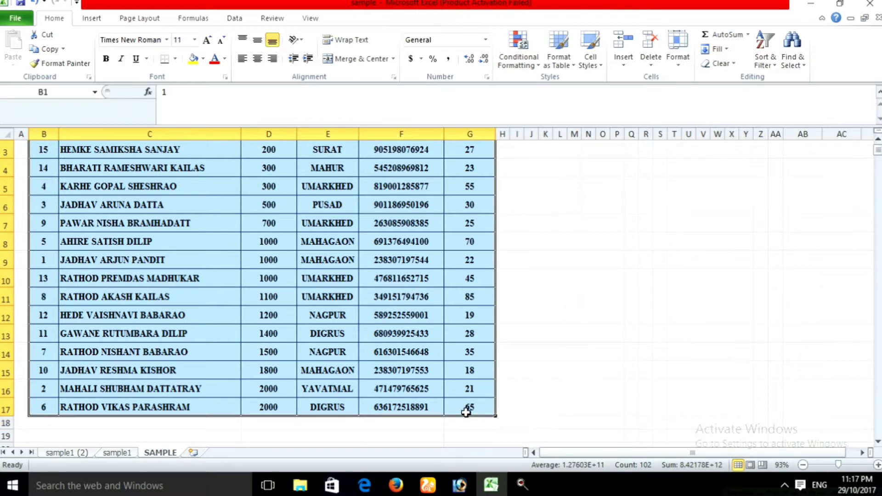
click(773, 65)
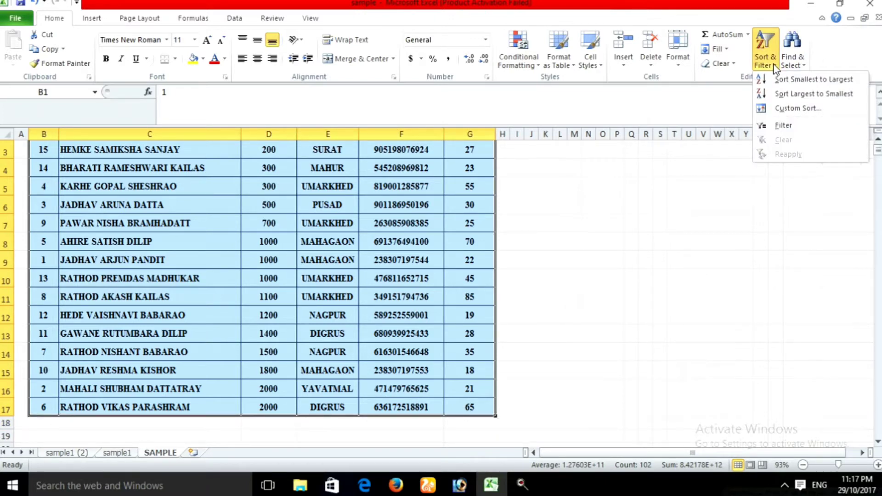
click(776, 110)
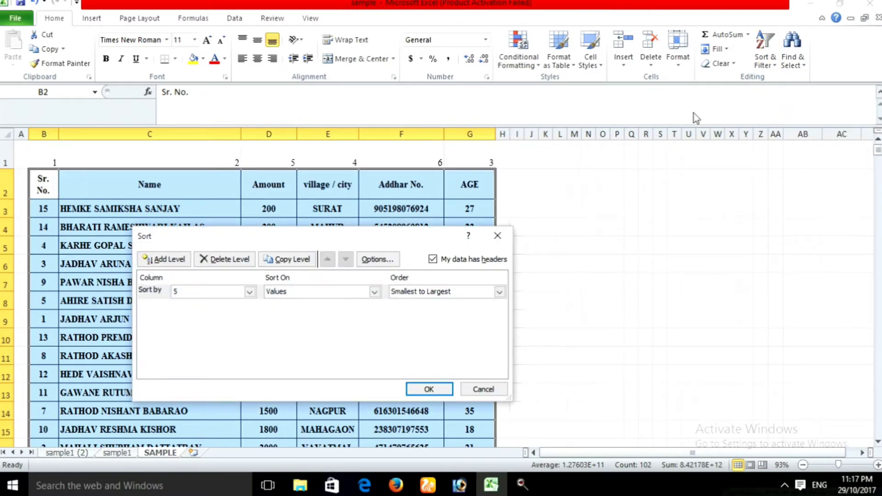
click(378, 261)
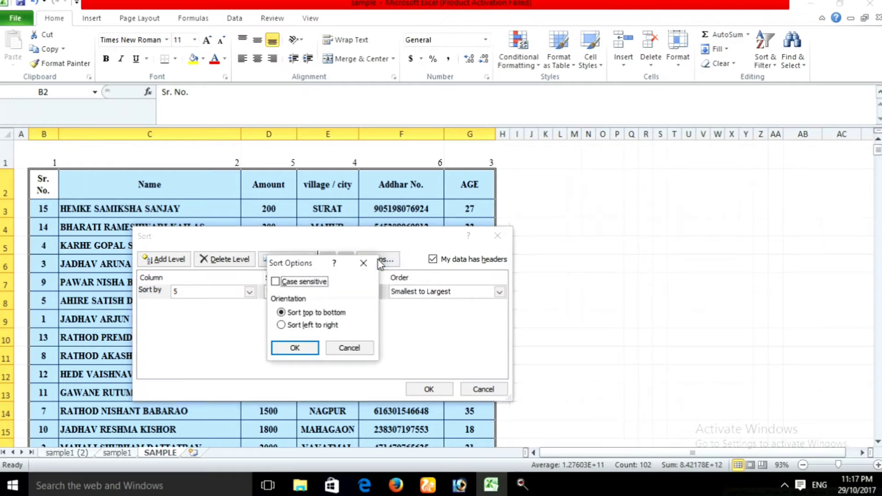
click(312, 325)
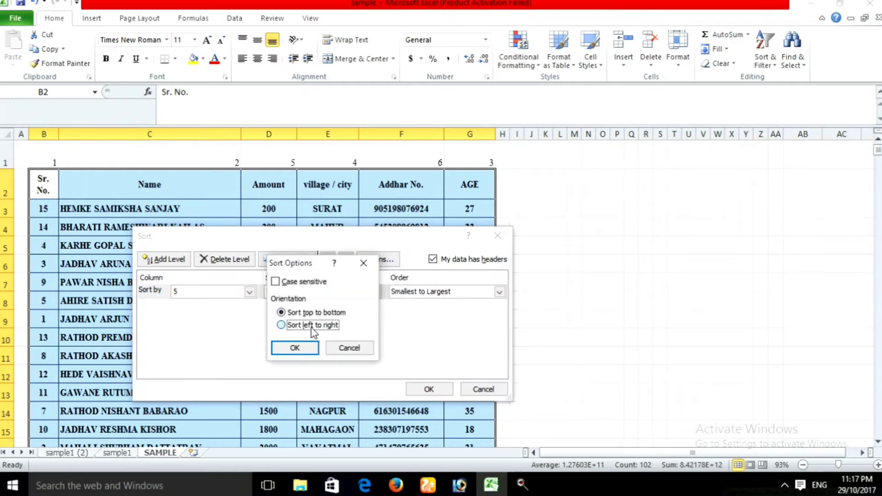
click(296, 347)
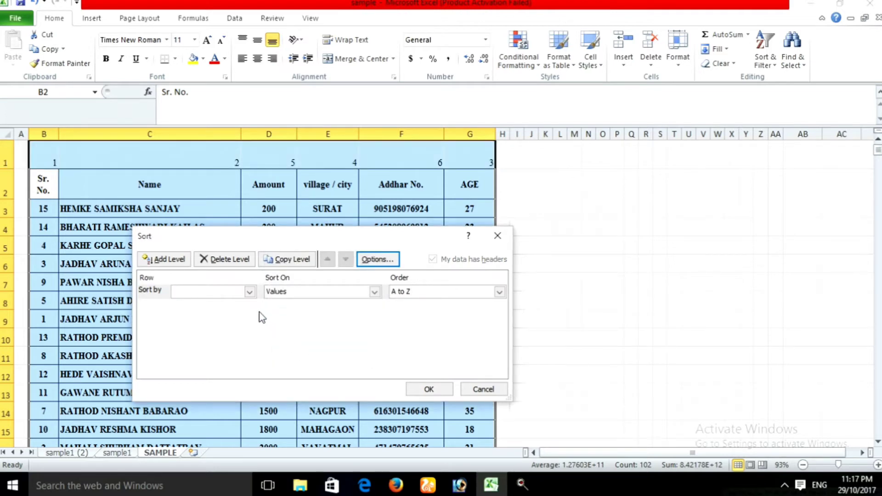
Sort the columns by Row 1, smallest to largest.
click(249, 292)
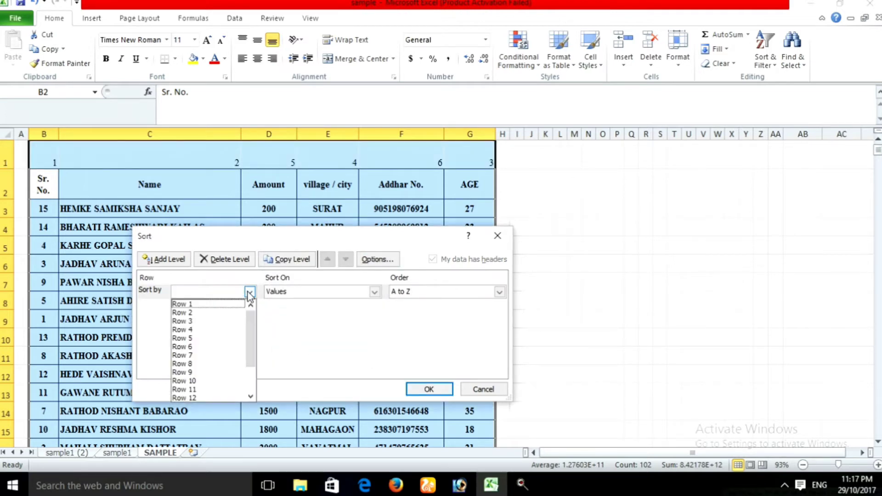
click(218, 305)
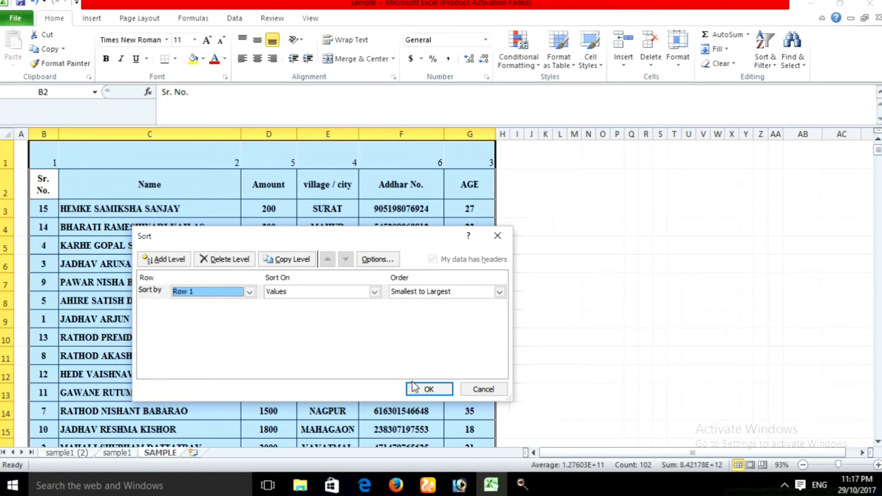
click(423, 391)
click(423, 391)
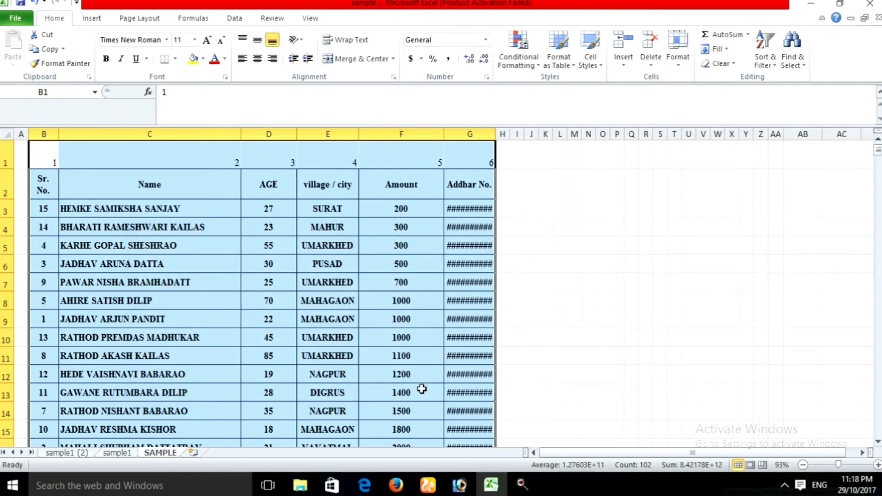